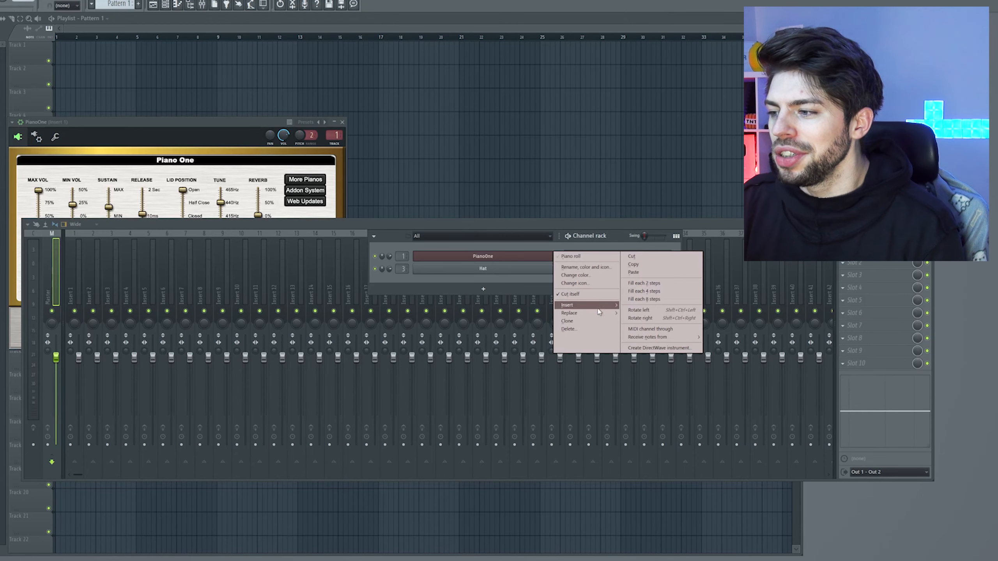
{"action": "mouse_move", "coordinate": [599, 312]}
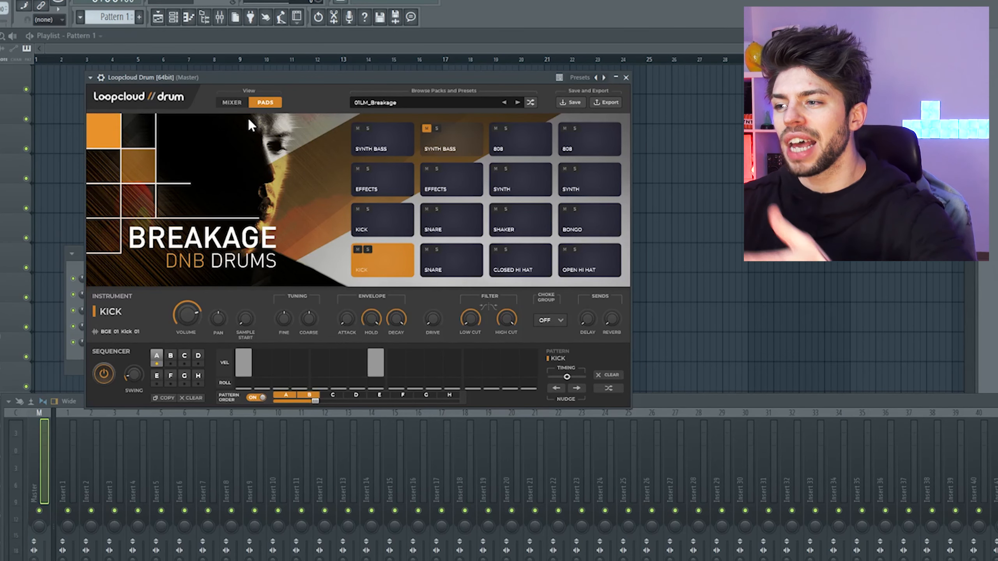
Open the Loopcloud Drum pack browser and look through the drum packs offered in the Store.
{"action": "left_click", "coordinate": [389, 102]}
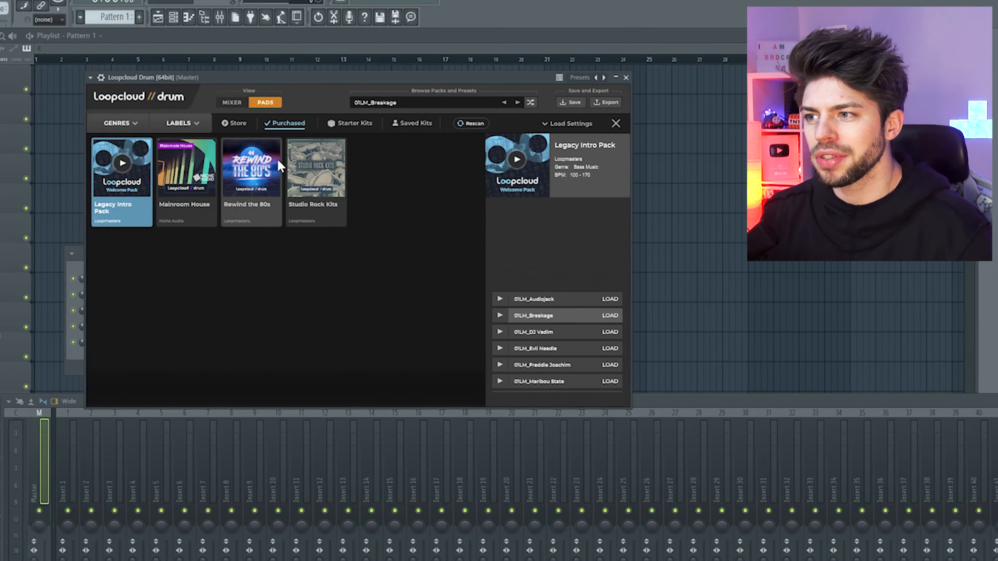
{"action": "left_click", "coordinate": [245, 125]}
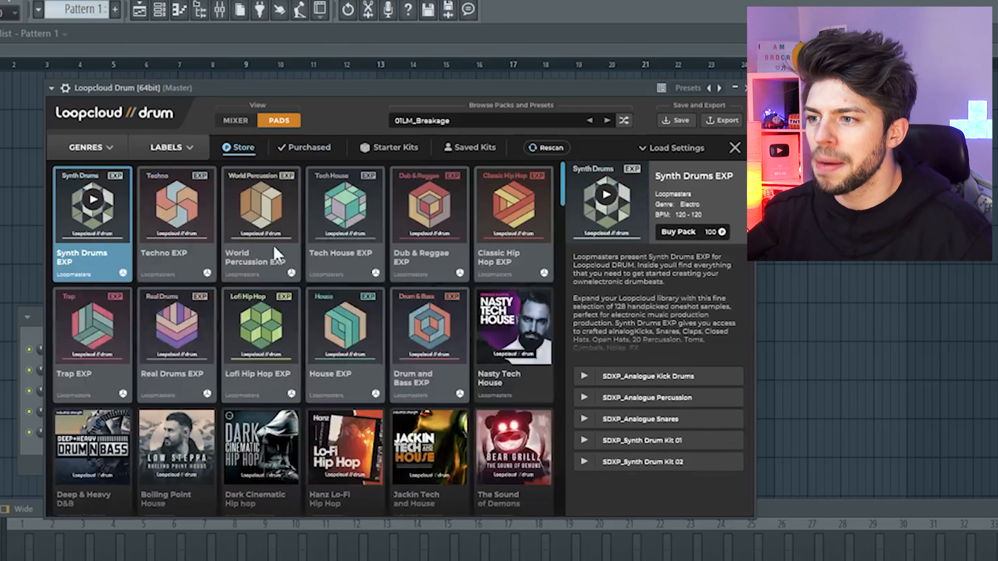
{"action": "scroll", "coordinate": [376, 275], "scroll_direction": "down", "scroll_amount": 5}
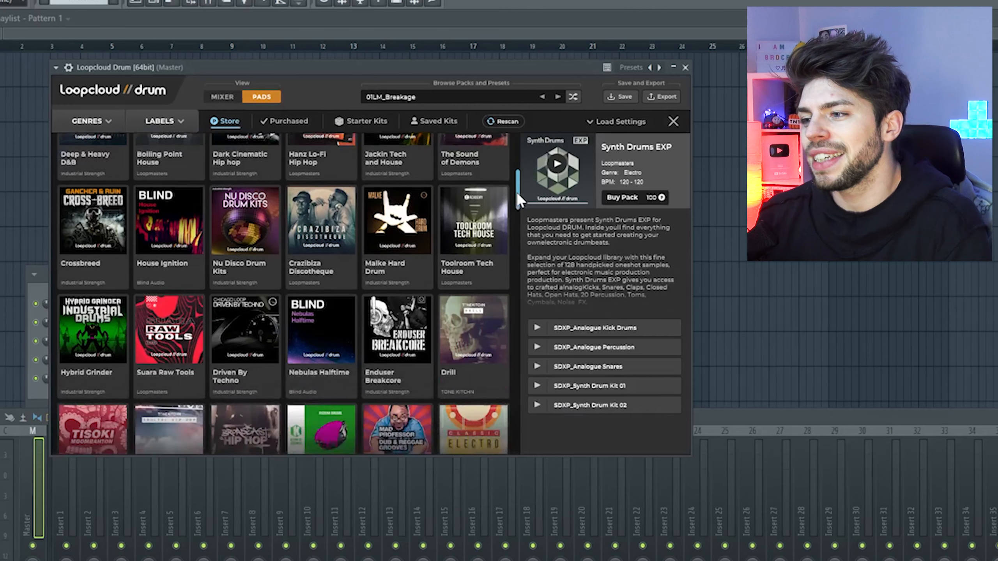
{"action": "left_click_drag", "start_coordinate": [407, 130], "coordinate": [407, 163]}
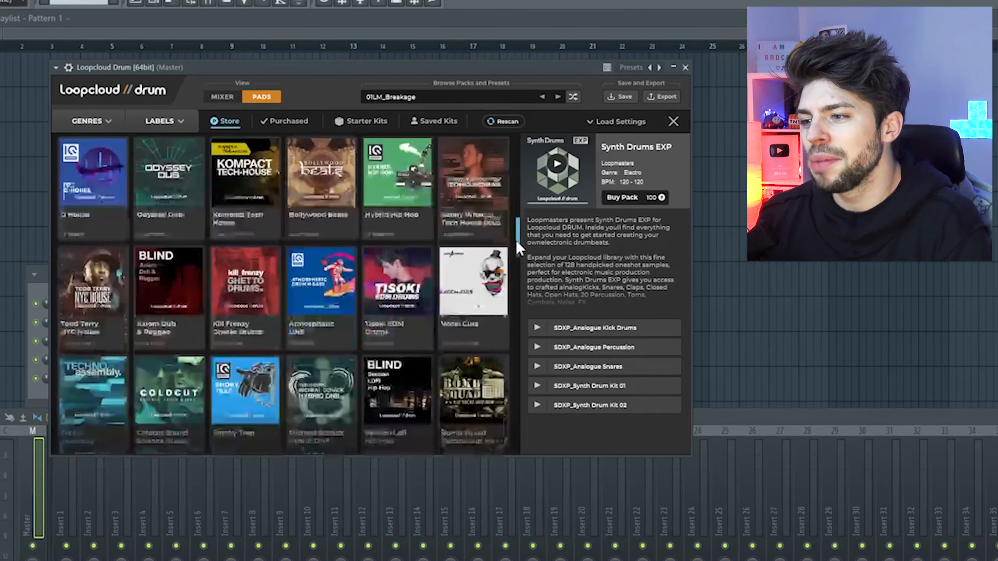
{"action": "scroll", "coordinate": [354, 330], "scroll_direction": "down", "scroll_amount": 10}
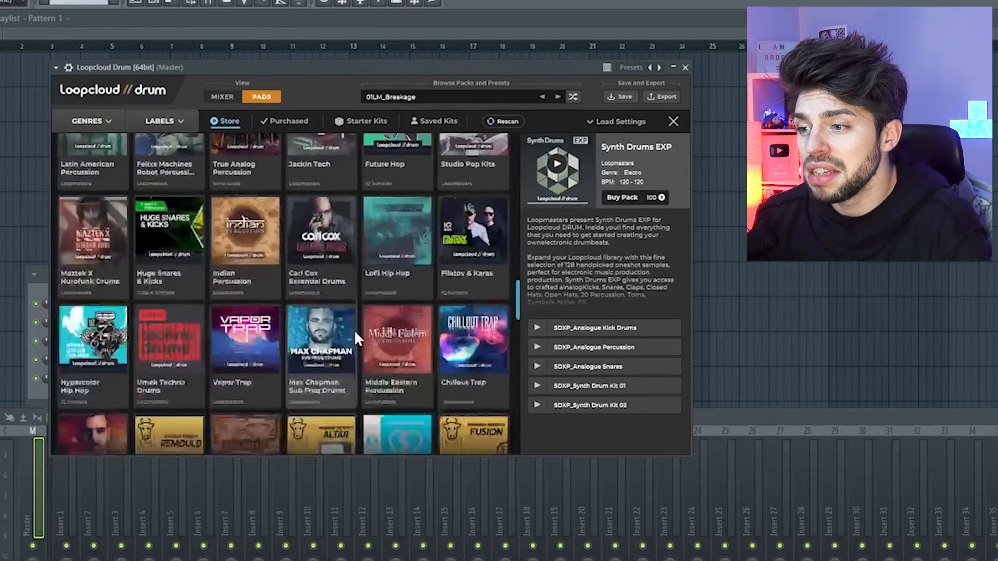
{"action": "scroll", "coordinate": [354, 329], "scroll_direction": "down", "scroll_amount": 3}
{"action": "scroll", "coordinate": [417, 305], "scroll_direction": "up", "scroll_amount": 6}
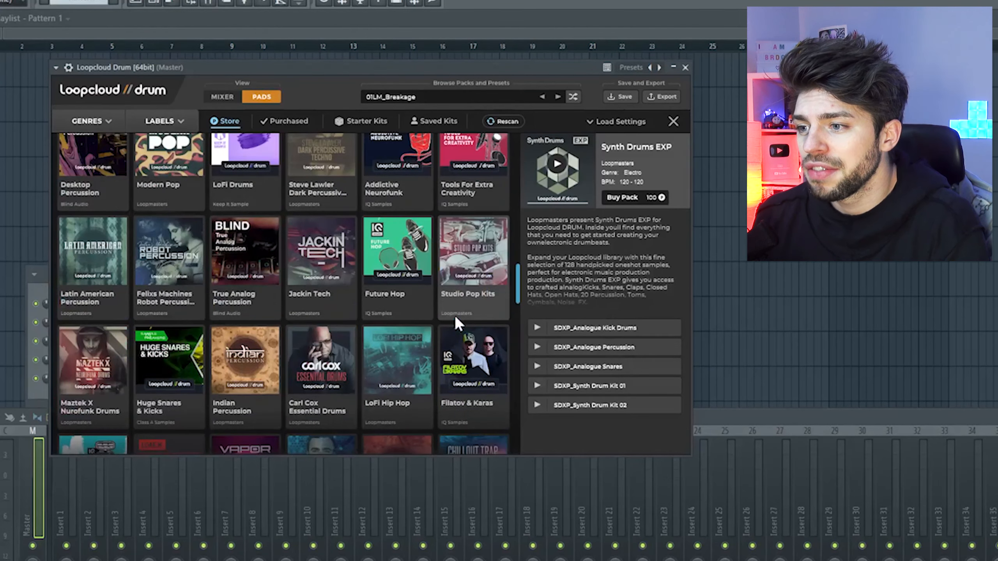
{"action": "scroll", "coordinate": [454, 315], "scroll_direction": "up", "scroll_amount": 10}
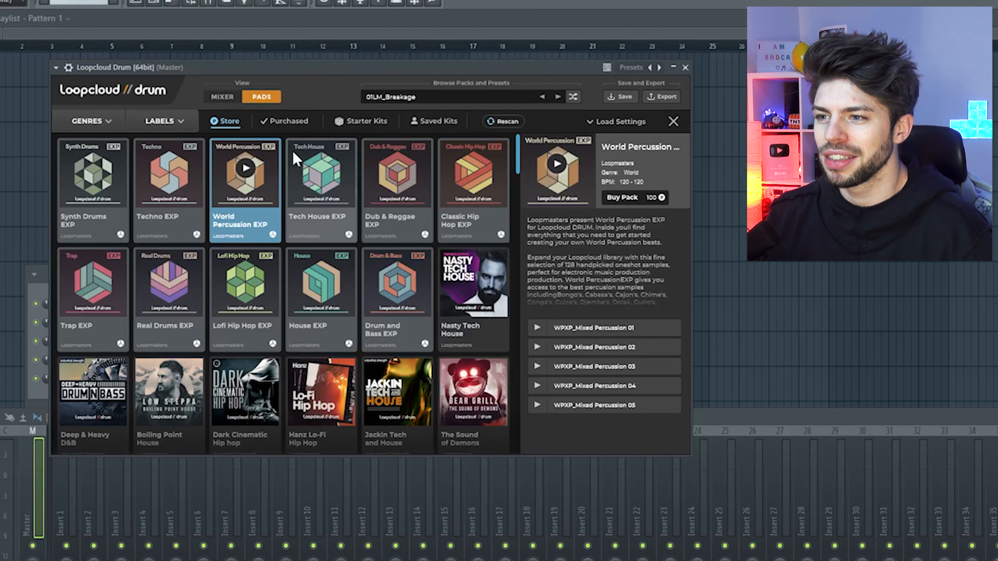
Preview the World Percussion EXP pack and stop its playback, then look through more of the store's packs.
{"action": "left_click", "coordinate": [246, 169]}
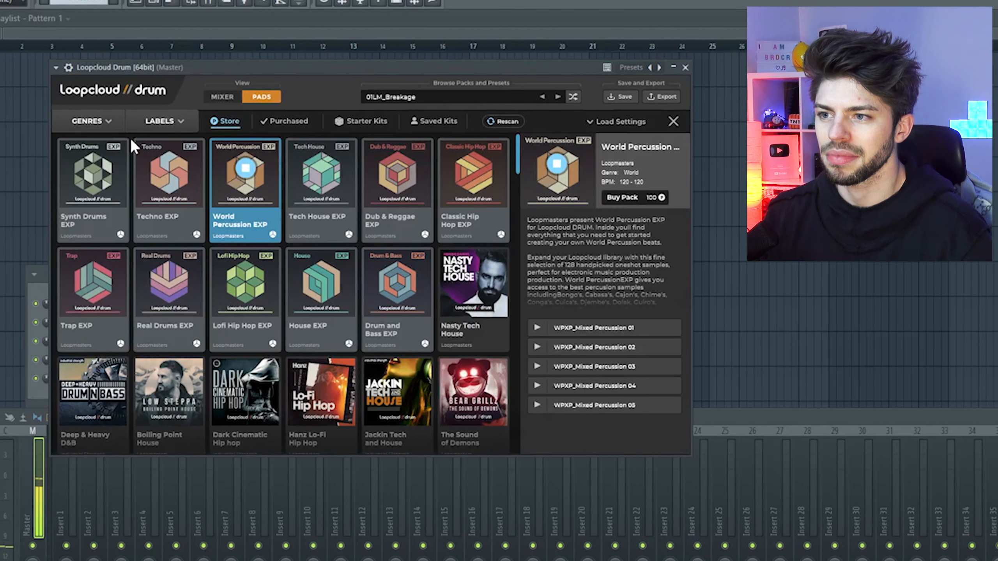
{"action": "left_click", "coordinate": [246, 169]}
{"action": "scroll", "coordinate": [520, 176], "scroll_direction": "down", "scroll_amount": 6}
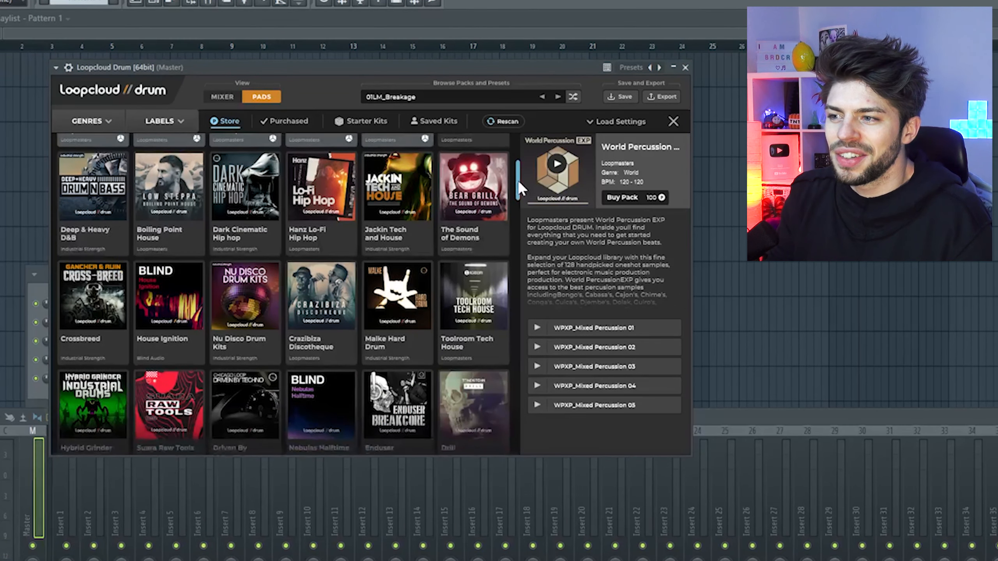
{"action": "left_click_drag", "start_coordinate": [518, 197], "coordinate": [520, 212]}
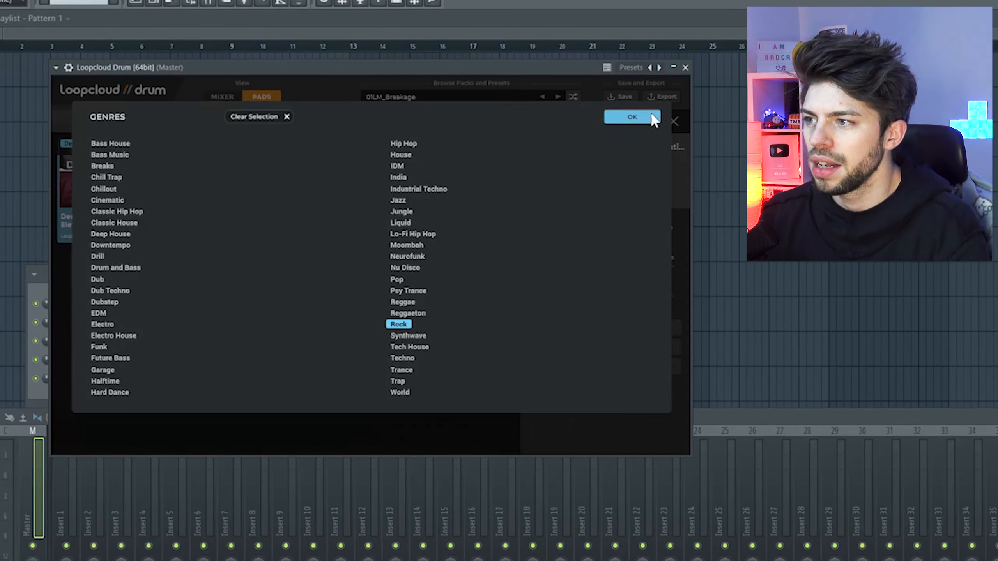
Filter the store to the Rock genre, preview the Real Drums EXP pack and buy it.
{"action": "left_click", "coordinate": [644, 119]}
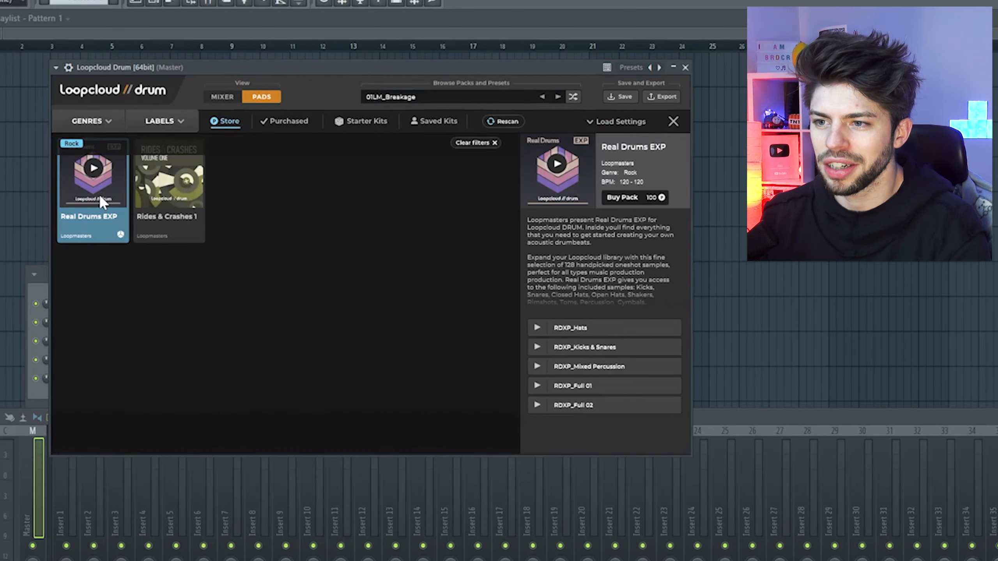
{"action": "left_click", "coordinate": [92, 172]}
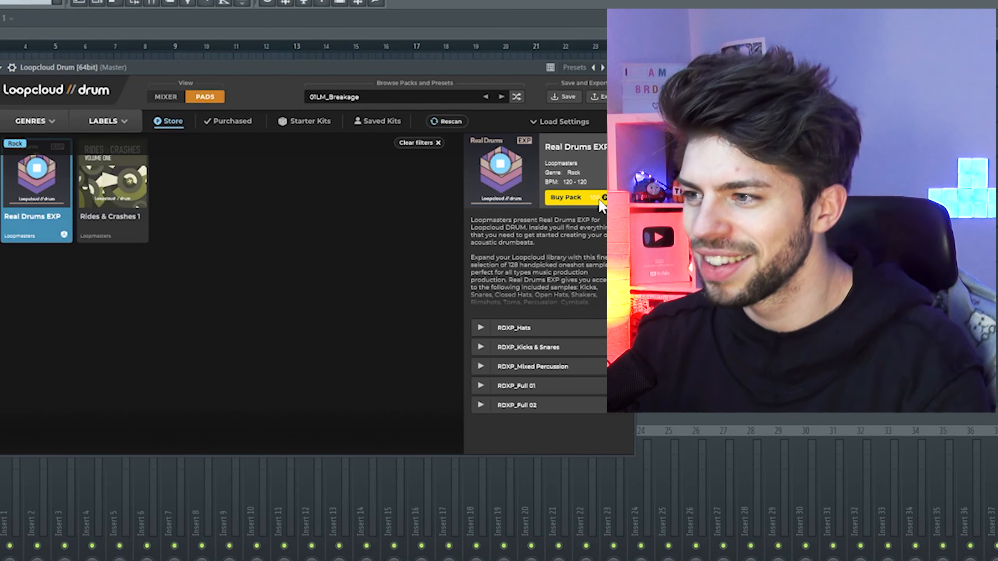
{"action": "left_click", "coordinate": [599, 198]}
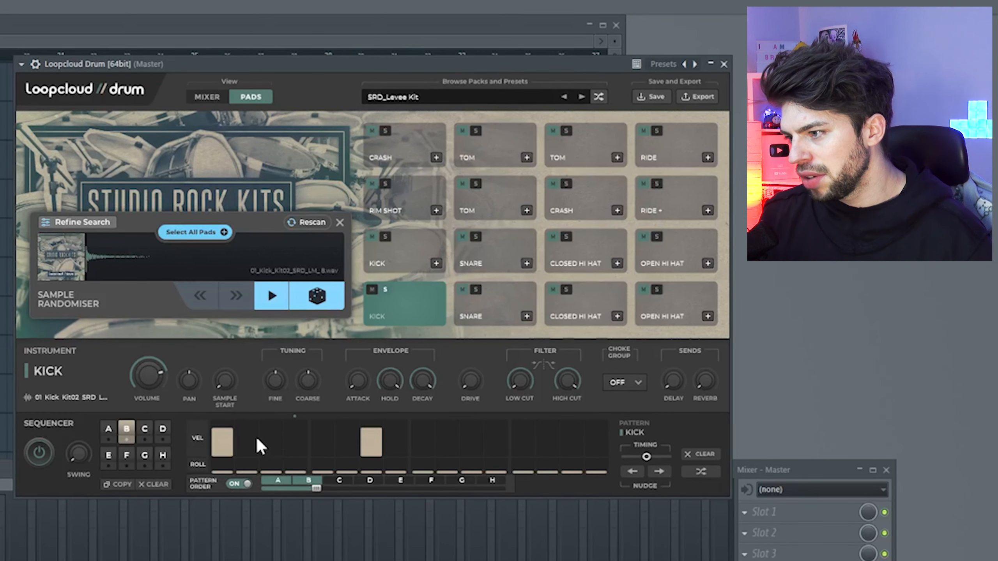
Add a medium-velocity kick hit on step 13 of pattern B in the sequencer.
{"action": "left_click", "coordinate": [295, 445]}
{"action": "left_click_drag", "start_coordinate": [298, 455], "coordinate": [290, 430]}
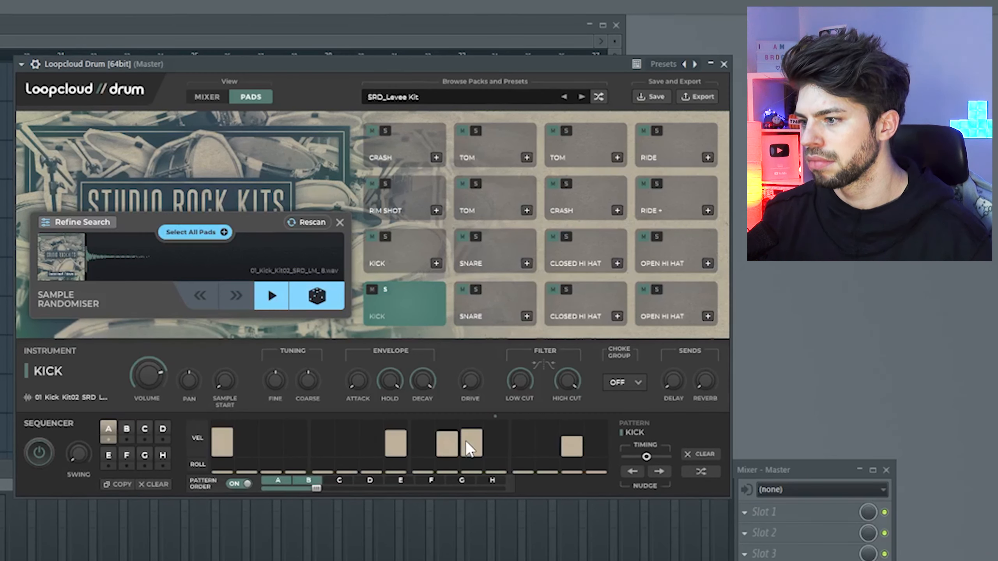
{"action": "left_click", "coordinate": [525, 442]}
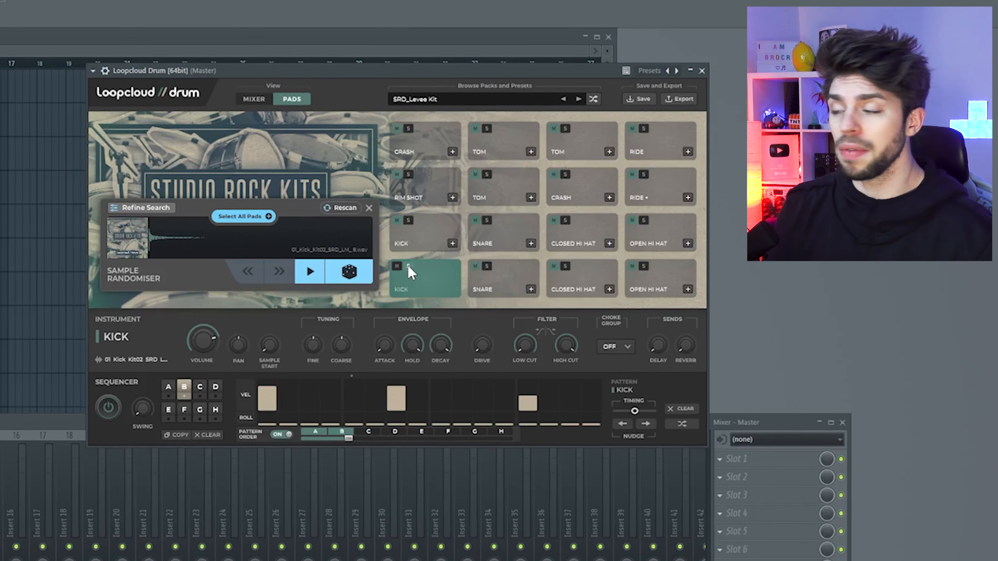
Turn off solo on the lower kick pad and randomise its sample.
{"action": "left_click", "coordinate": [407, 266]}
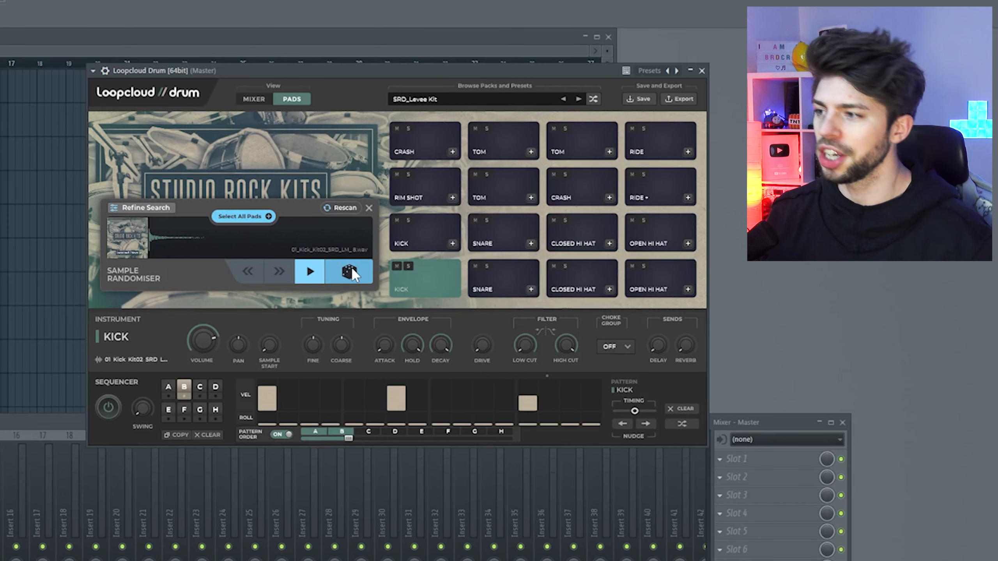
{"action": "left_click", "coordinate": [352, 267]}
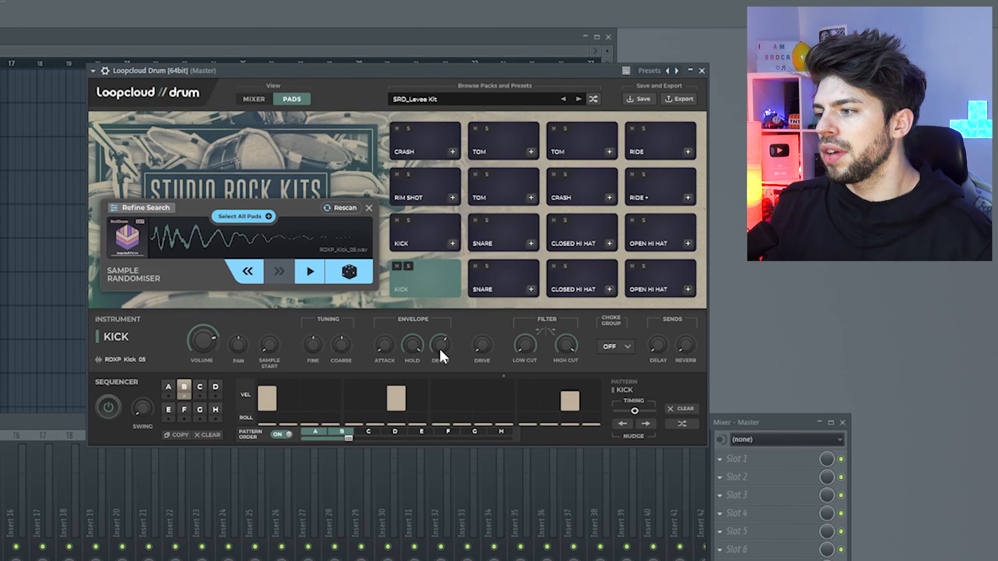
Adjust the kick pad's envelope hold and decay, and raise the envelope hold on the upper open hi-hat pad.
{"action": "mouse_move", "coordinate": [448, 356]}
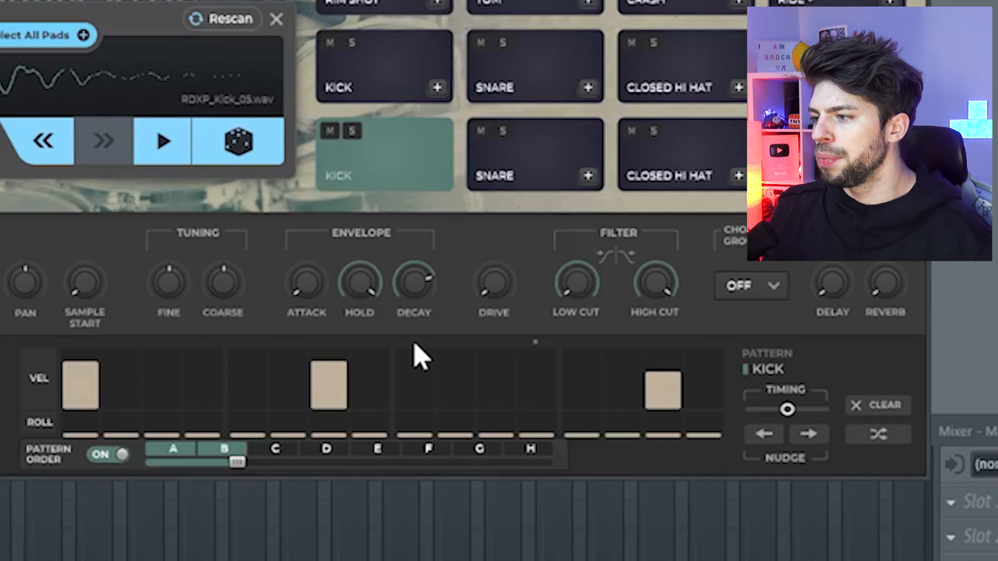
{"action": "left_click_drag", "start_coordinate": [423, 348], "coordinate": [410, 399]}
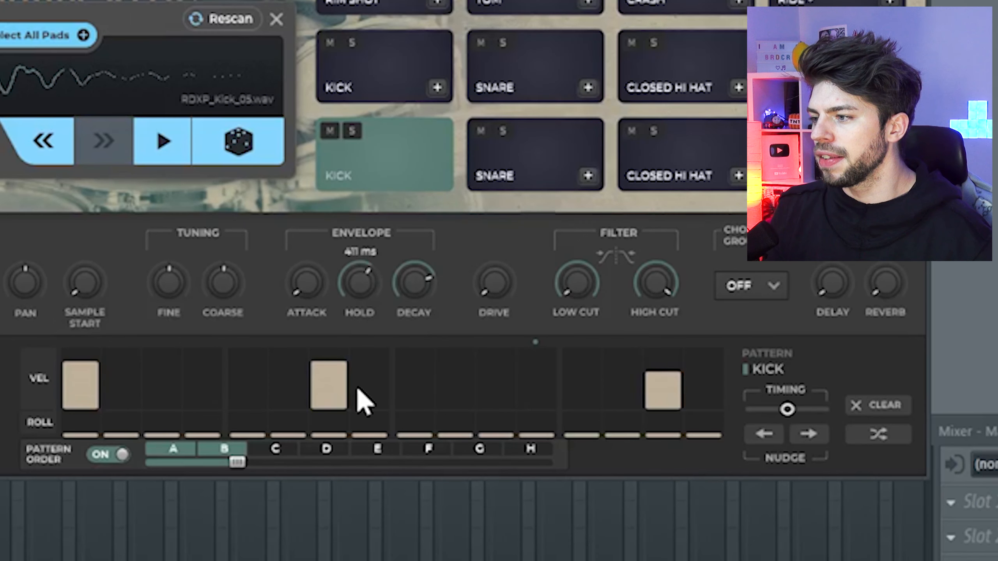
{"action": "left_click_drag", "start_coordinate": [371, 296], "coordinate": [357, 368]}
{"action": "left_click_drag", "start_coordinate": [415, 291], "coordinate": [417, 255]}
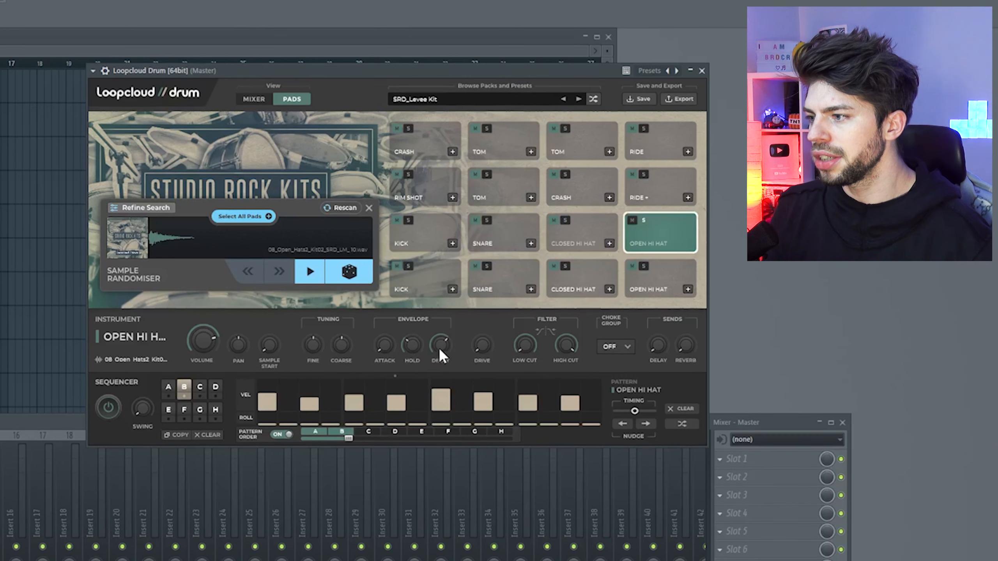
{"action": "left_click_drag", "start_coordinate": [412, 344], "coordinate": [444, 329]}
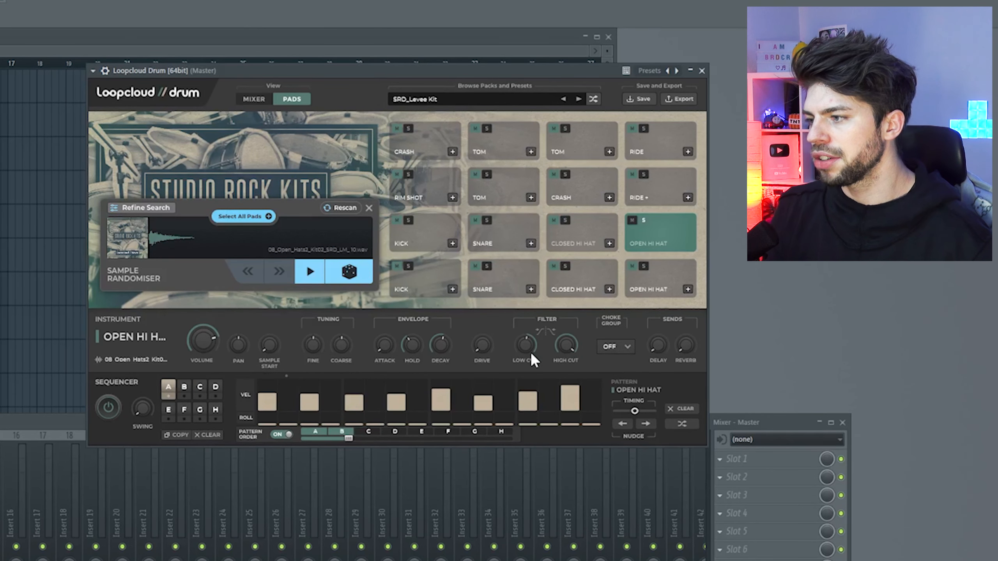
Randomise the sample on the top-row crash pad several times.
{"action": "left_click", "coordinate": [351, 271]}
{"action": "left_click", "coordinate": [355, 270]}
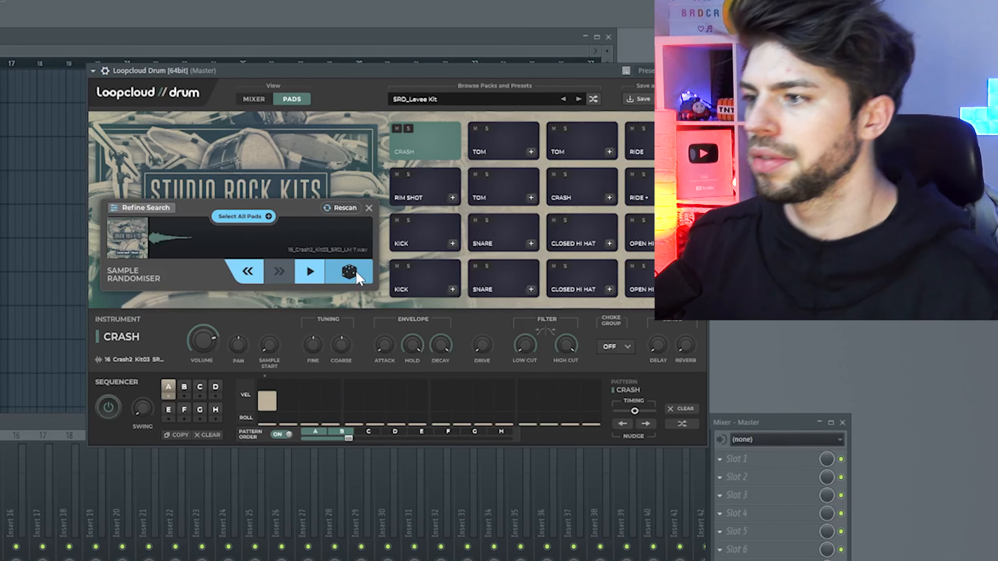
{"action": "left_click", "coordinate": [287, 296]}
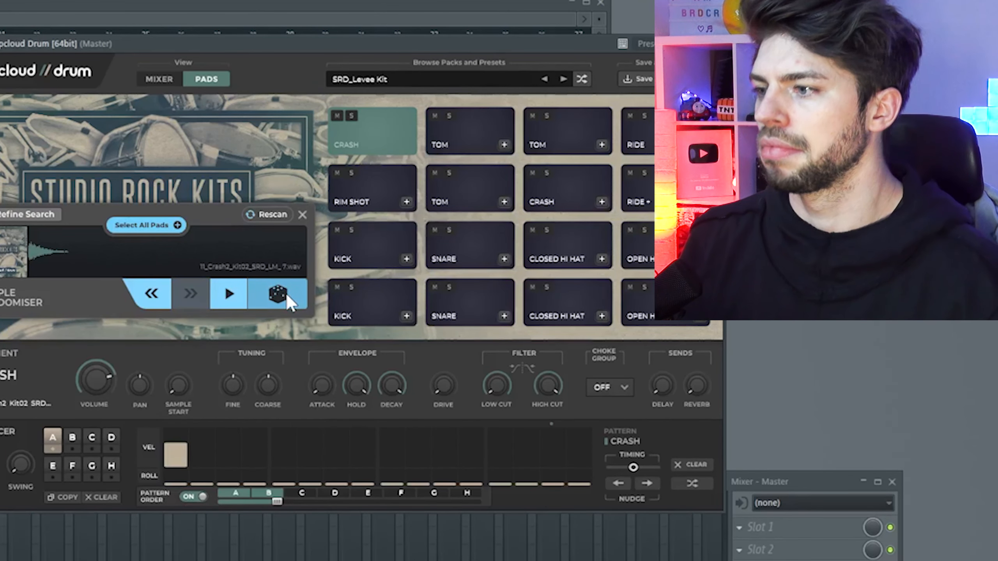
{"action": "left_click", "coordinate": [287, 295]}
Group the top-row crash, tom and ride pads with both open hi-hat pads and randomise all their samples twice.
{"action": "left_click", "coordinate": [658, 308]}
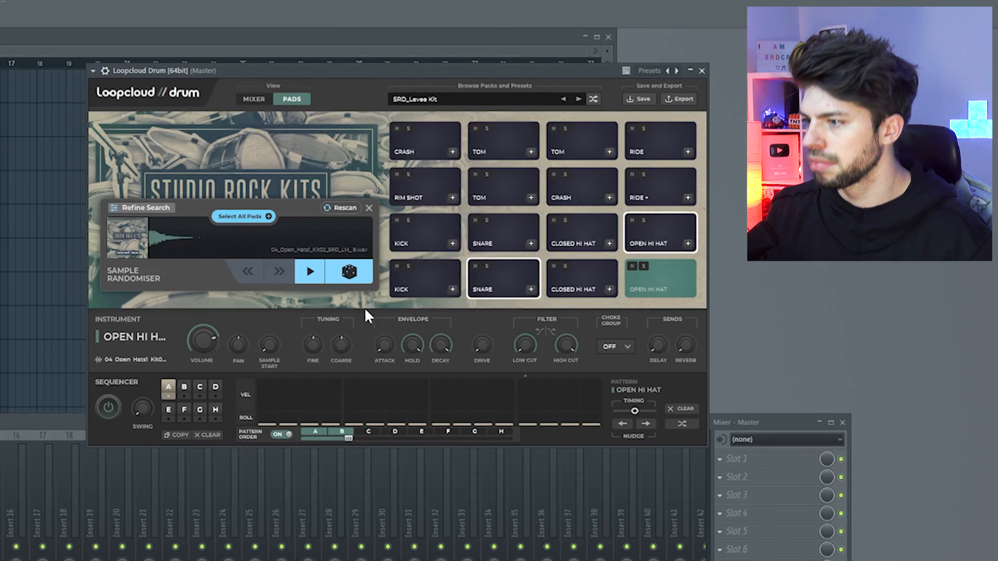
{"action": "left_click", "coordinate": [452, 152]}
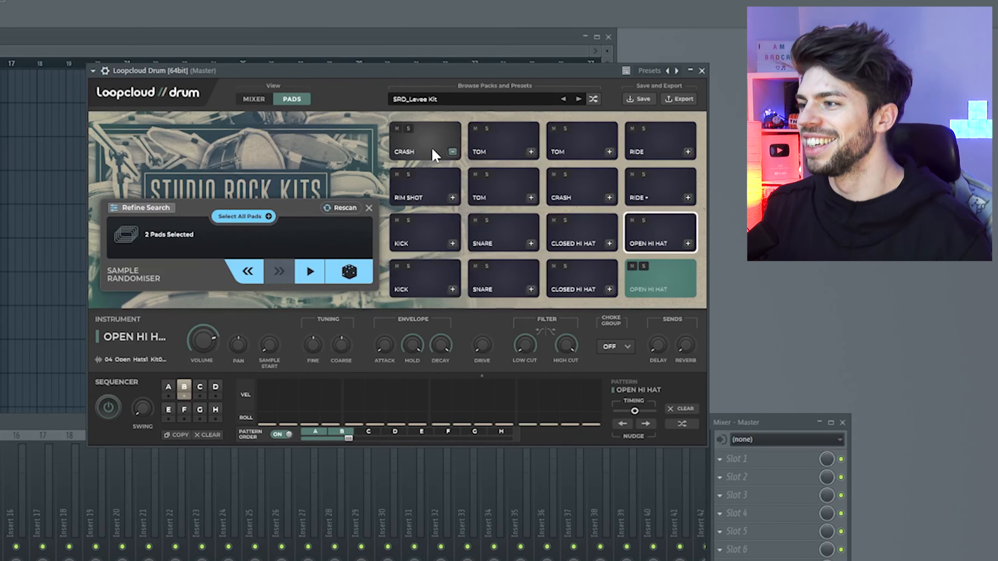
{"action": "left_click", "coordinate": [452, 151]}
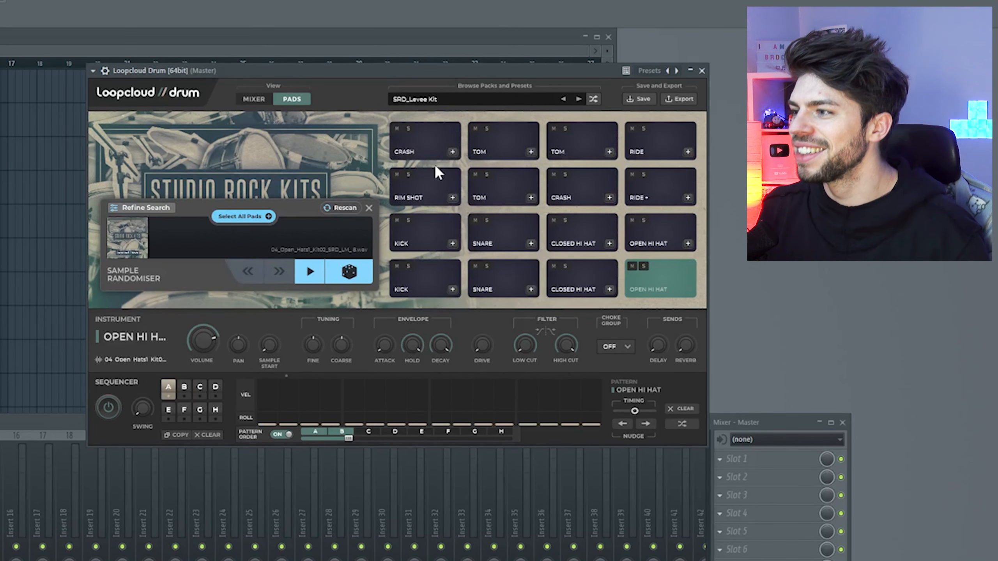
{"action": "left_click", "coordinate": [452, 151]}
{"action": "left_click", "coordinate": [531, 151]}
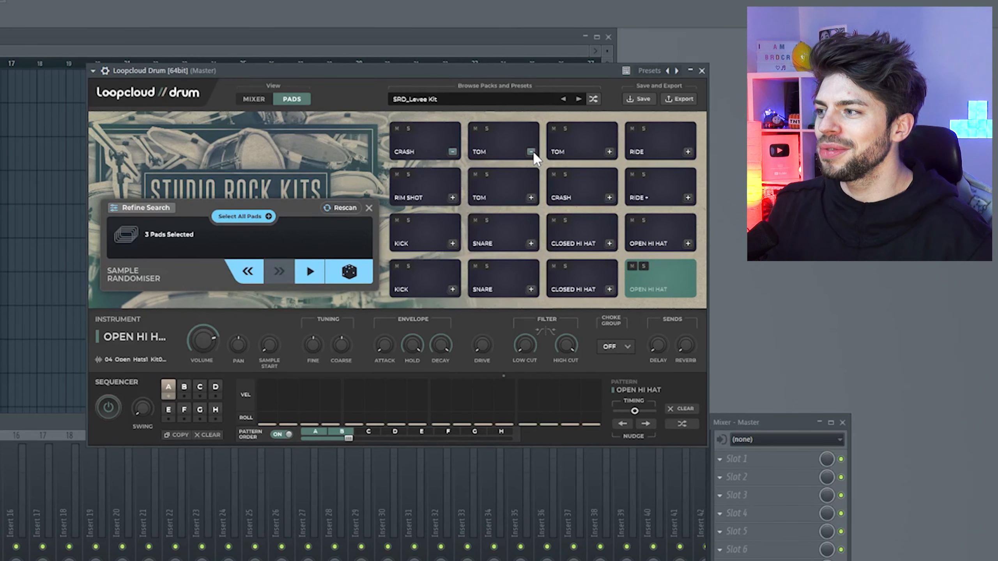
{"action": "left_click", "coordinate": [609, 151]}
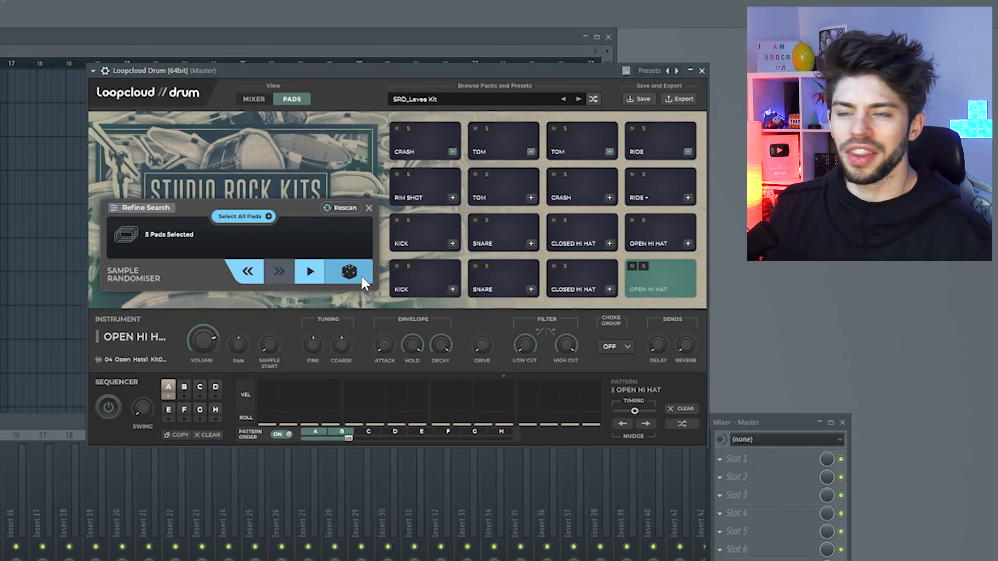
{"action": "left_click", "coordinate": [274, 383]}
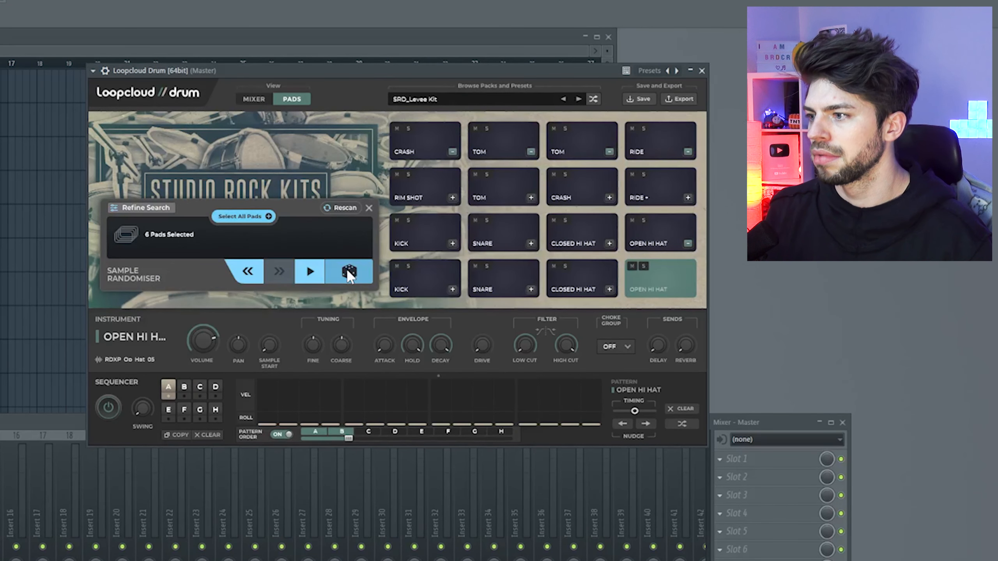
{"action": "left_click", "coordinate": [347, 274]}
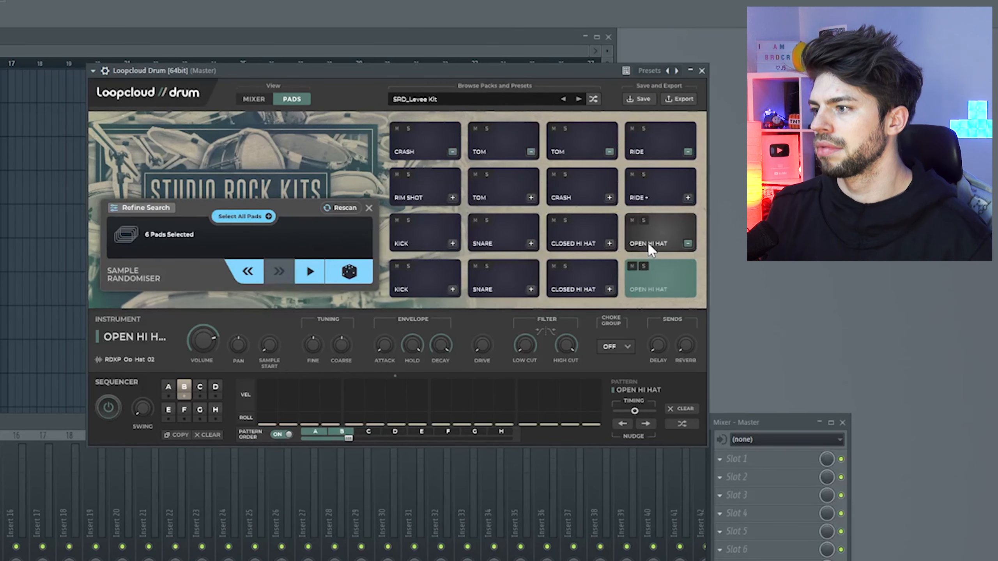
{"action": "left_click", "coordinate": [347, 272]}
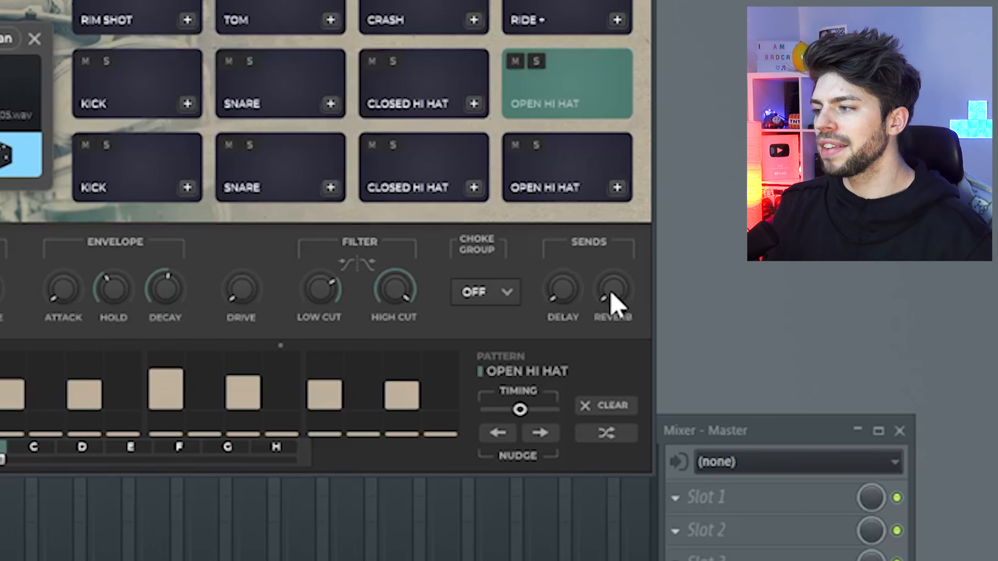
Raise the reverb send on the upper open hi-hat pad.
{"action": "left_click_drag", "start_coordinate": [612, 303], "coordinate": [621, 220]}
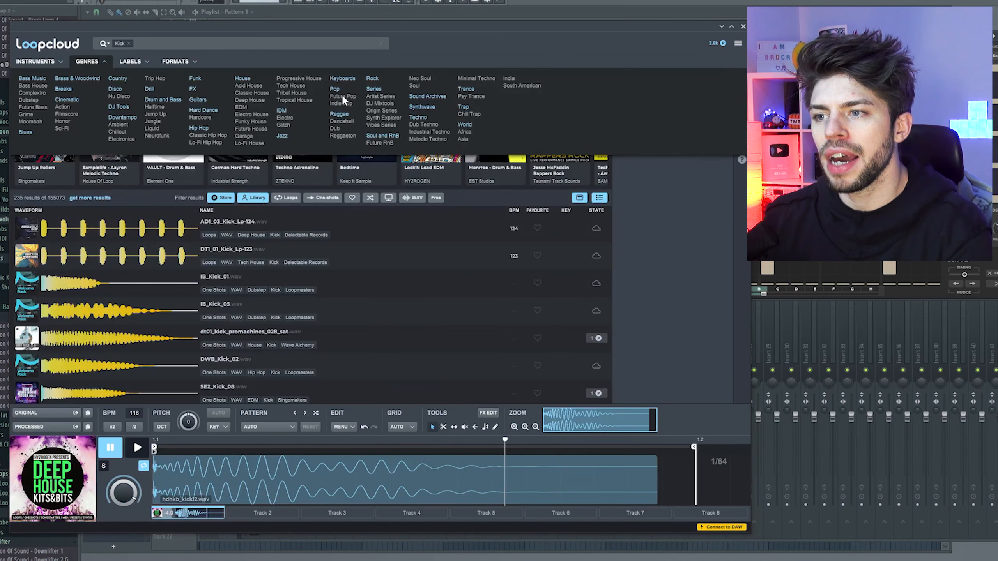
Find a future pop kick in Loopcloud, load STV_Kick_26 onto the bottom-row kick pad and dismiss the sample randomiser.
{"action": "left_click", "coordinate": [342, 93]}
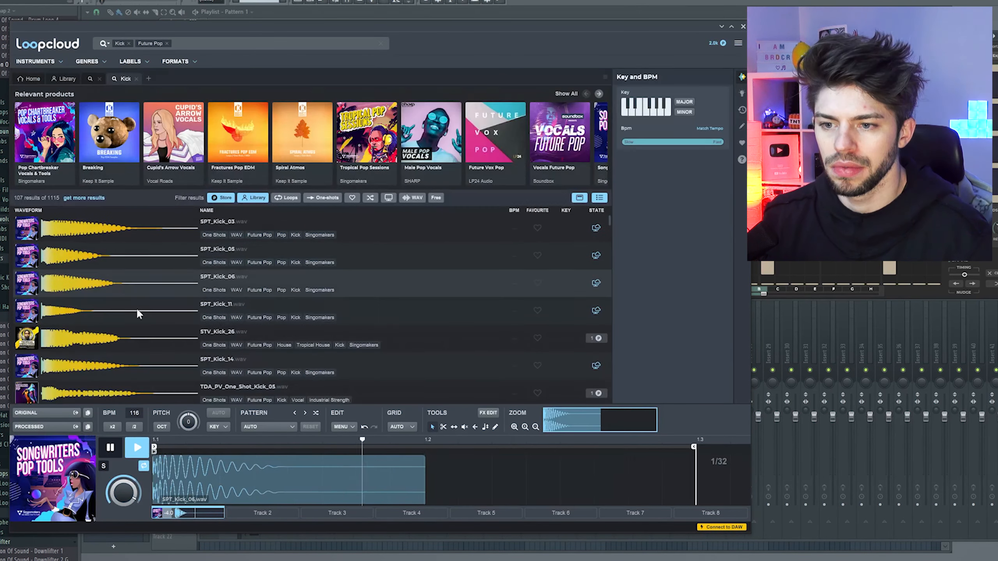
{"action": "left_click", "coordinate": [155, 334]}
{"action": "left_click_drag", "start_coordinate": [47, 413], "coordinate": [662, 204]}
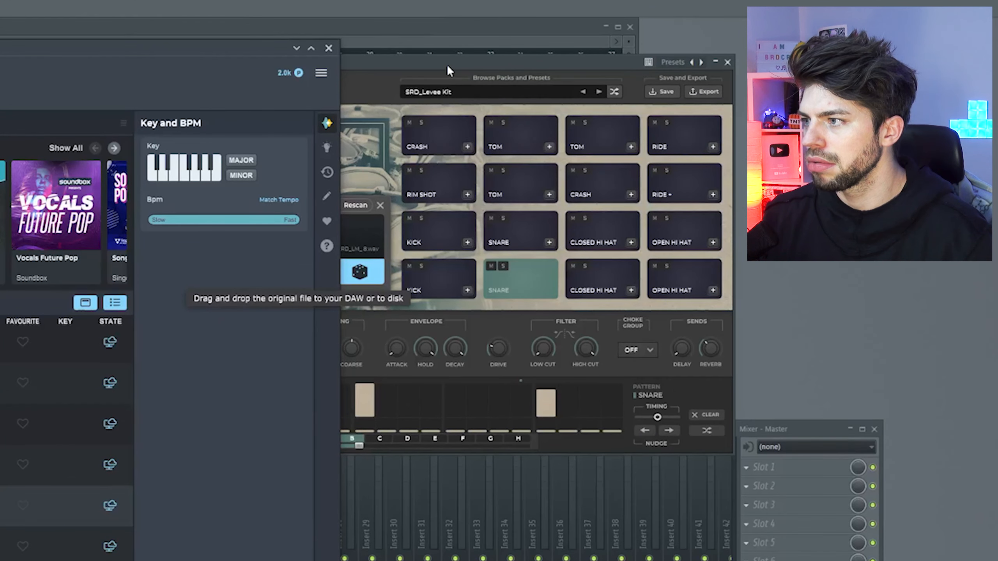
{"action": "left_click_drag", "start_coordinate": [447, 67], "coordinate": [444, 61]}
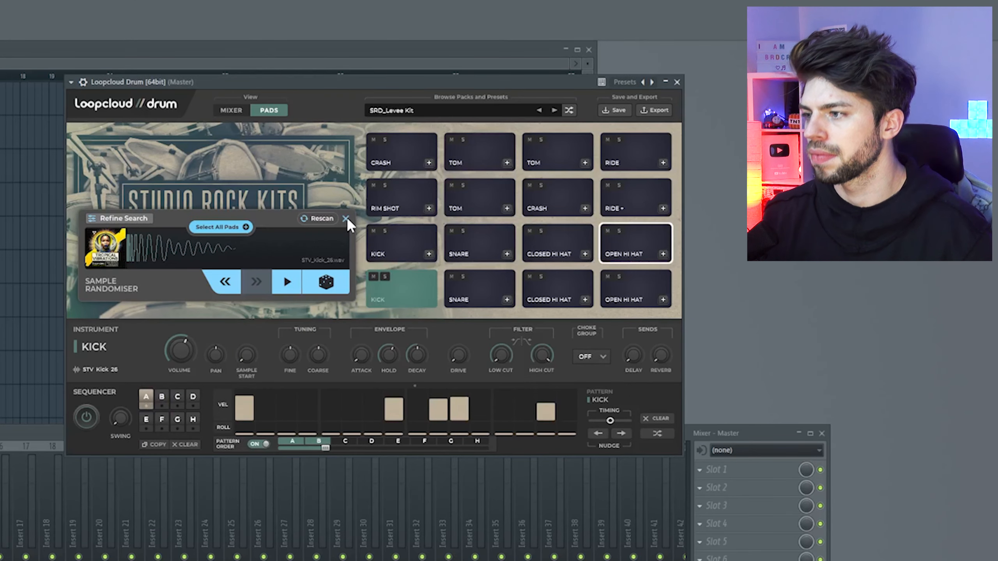
{"action": "left_click", "coordinate": [346, 218]}
{"action": "left_click_drag", "start_coordinate": [377, 88], "coordinate": [287, 98]}
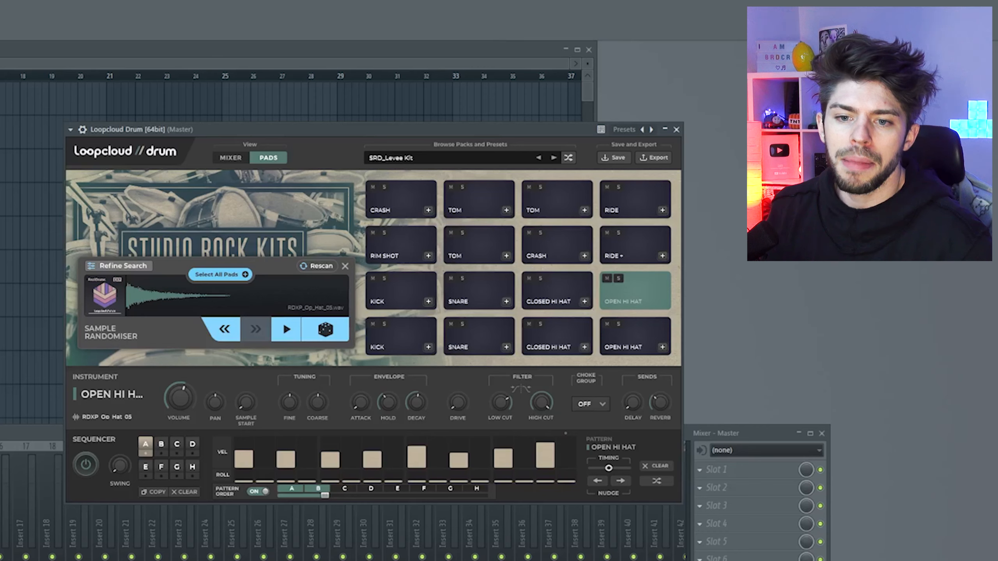
Search Loopcloud for claps and load SPFD_Clap_&_Snare_09 onto the second-row tom pad beside the rim shot.
{"action": "key", "text": "alt+Tab"}
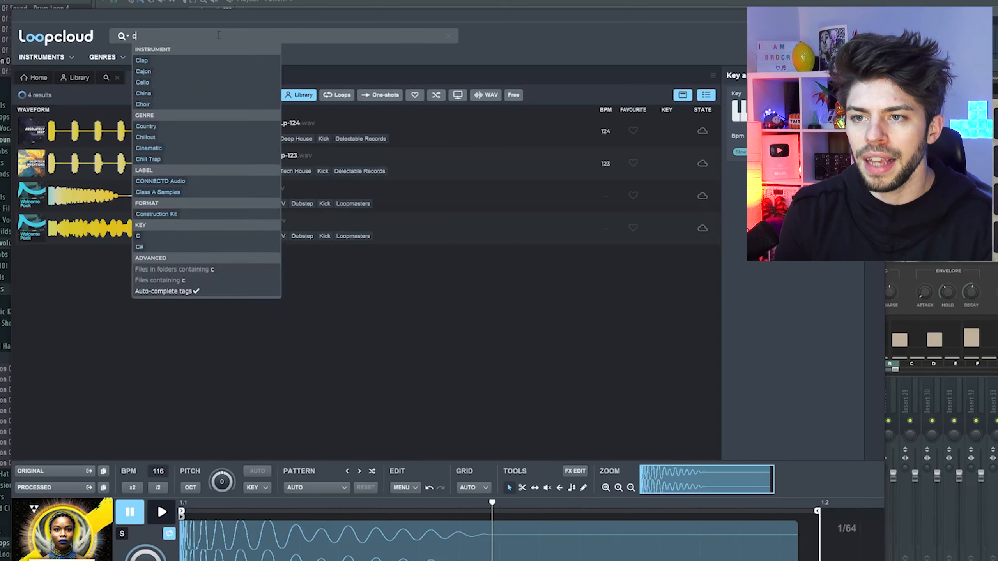
{"action": "key", "text": "Return"}
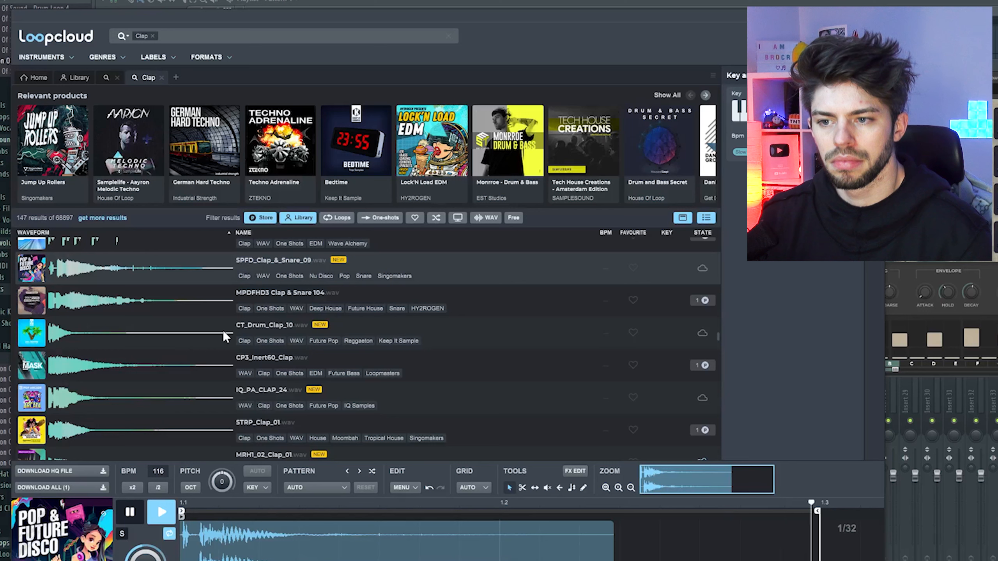
{"action": "key", "text": "space"}
{"action": "left_click", "coordinate": [97, 470]}
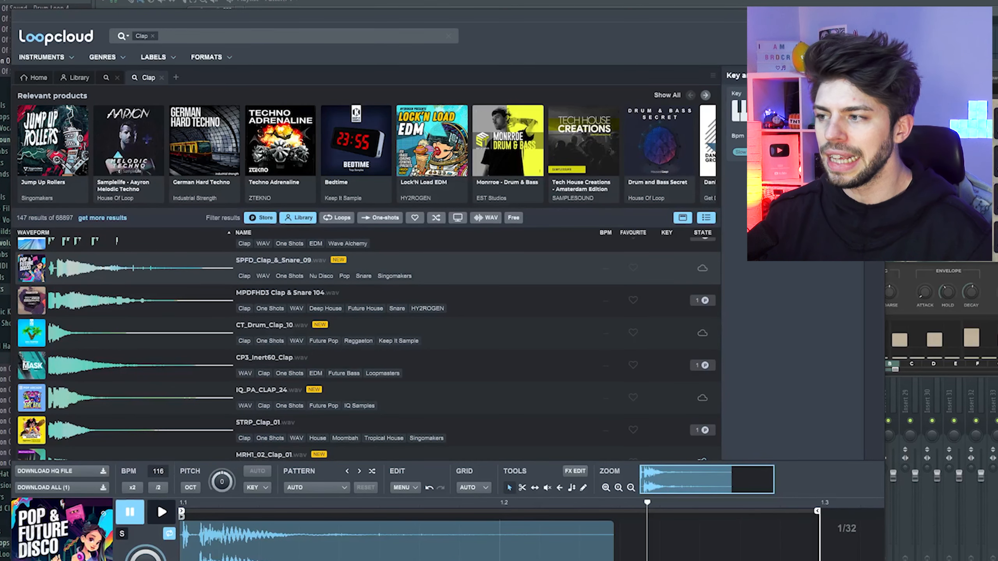
{"action": "left_click_drag", "start_coordinate": [99, 471], "coordinate": [522, 233]}
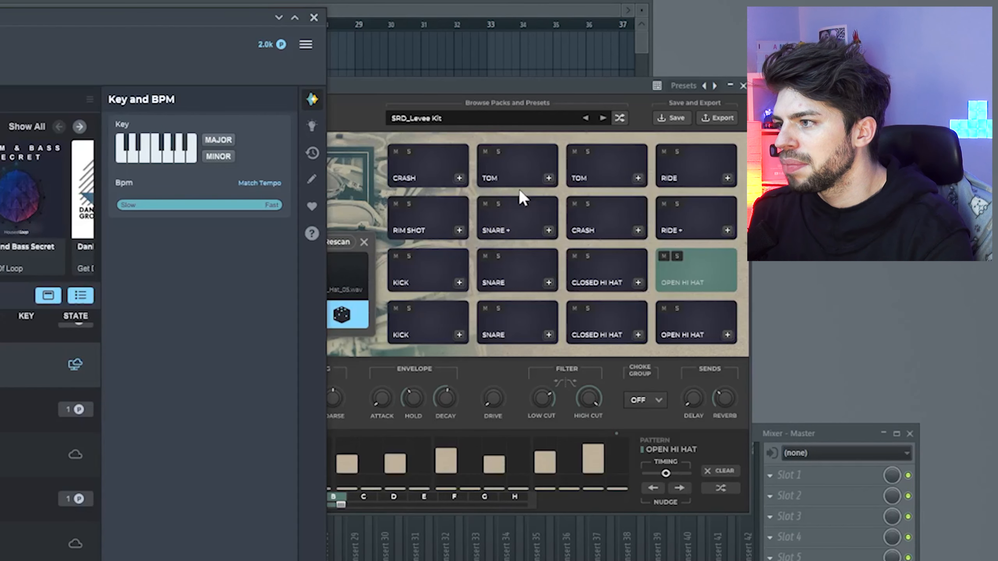
{"action": "left_click", "coordinate": [494, 83]}
{"action": "left_click", "coordinate": [510, 222]}
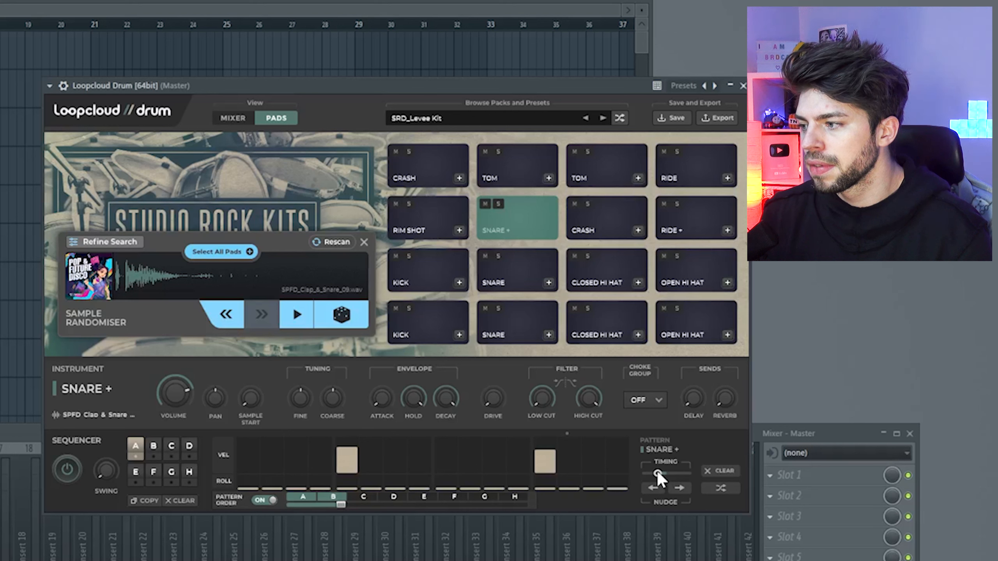
Shift the Snare + pad's timing slightly earlier and adjust its volume.
{"action": "left_click_drag", "start_coordinate": [658, 474], "coordinate": [658, 474]}
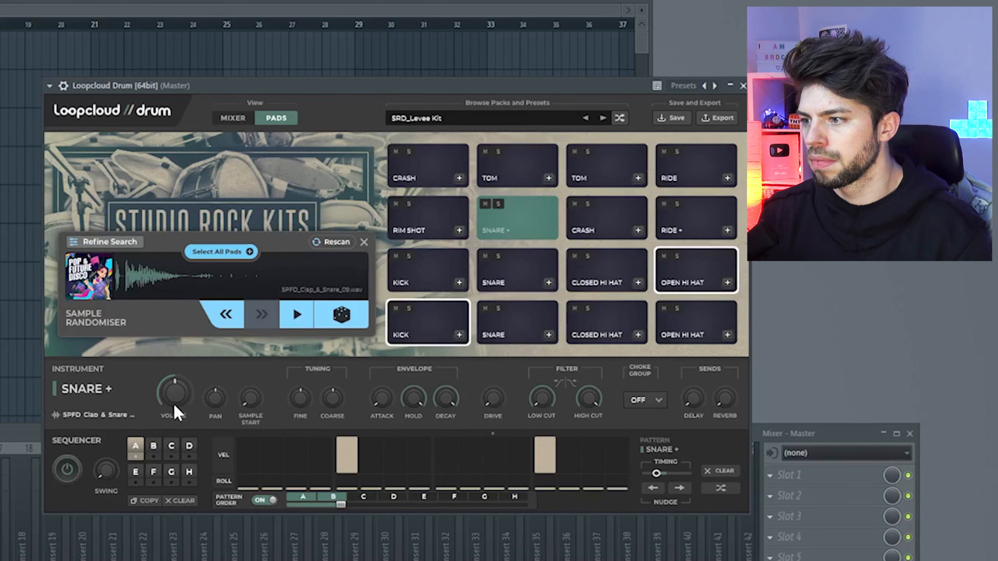
{"action": "left_click_drag", "start_coordinate": [174, 408], "coordinate": [174, 400]}
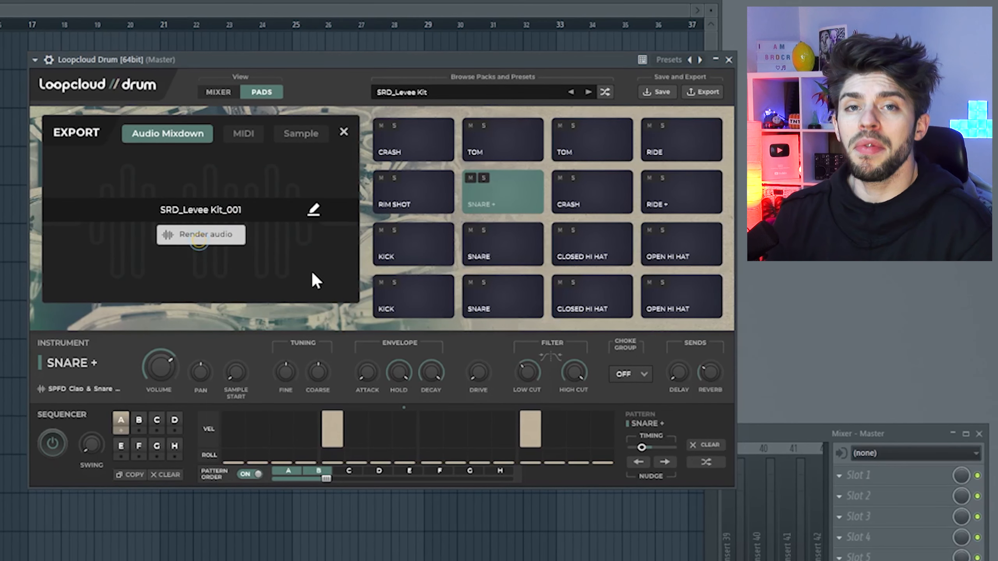
Render the beat as the audio mixdown SRD_Levee Kit_001 and view the MIDI and sample export options.
{"action": "left_click", "coordinate": [221, 235]}
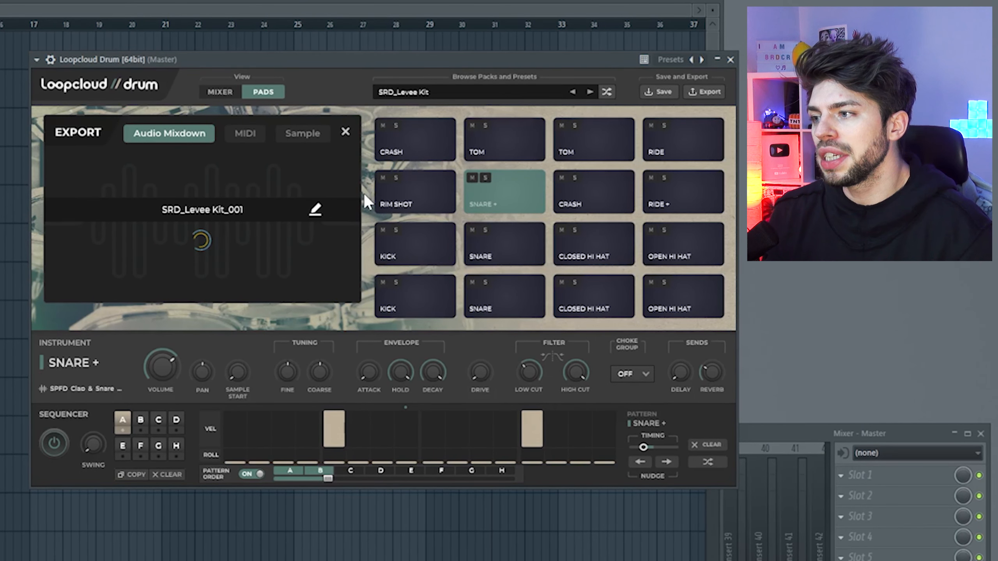
{"action": "left_click", "coordinate": [256, 133]}
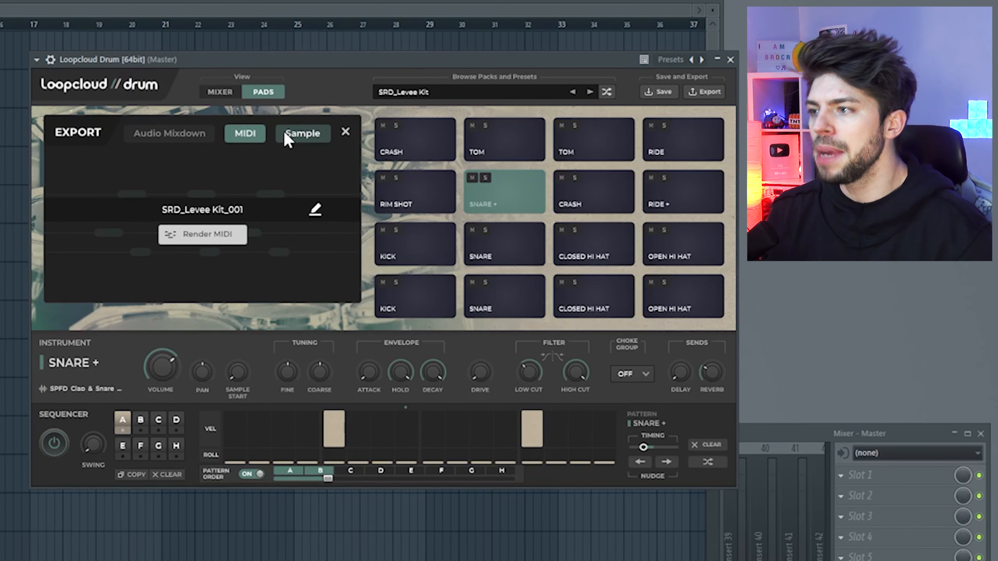
{"action": "left_click", "coordinate": [302, 135]}
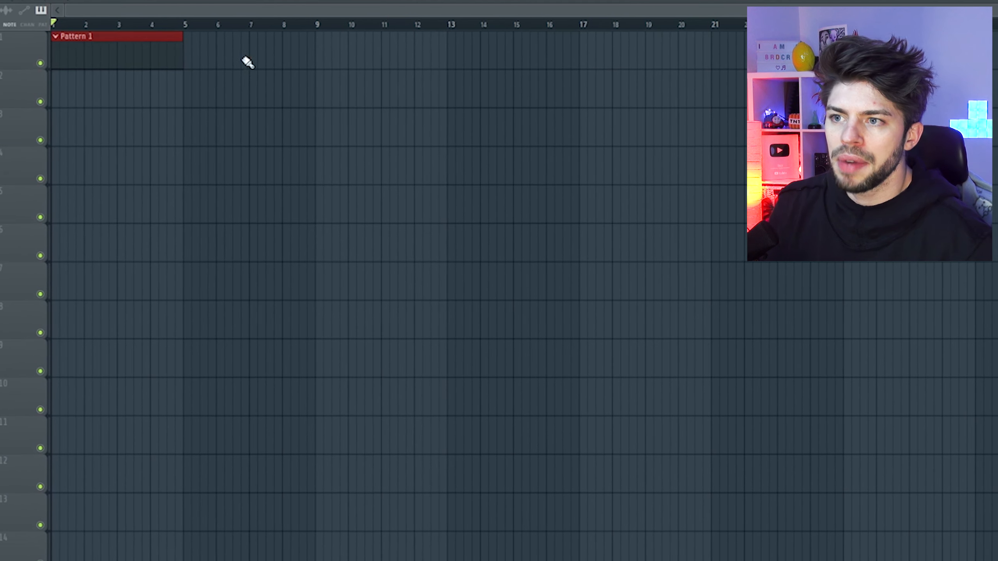
Repeat Pattern 1 along the first playlist track and play back the FL Keys chords.
{"action": "mouse_move", "coordinate": [216, 44]}
{"action": "left_mouse_down"}
{"action": "mouse_move", "coordinate": [729, 40]}
{"action": "mouse_move", "coordinate": [369, 66]}
{"action": "mouse_move", "coordinate": [256, 61]}
{"action": "mouse_move", "coordinate": [337, 49]}
{"action": "left_mouse_up"}
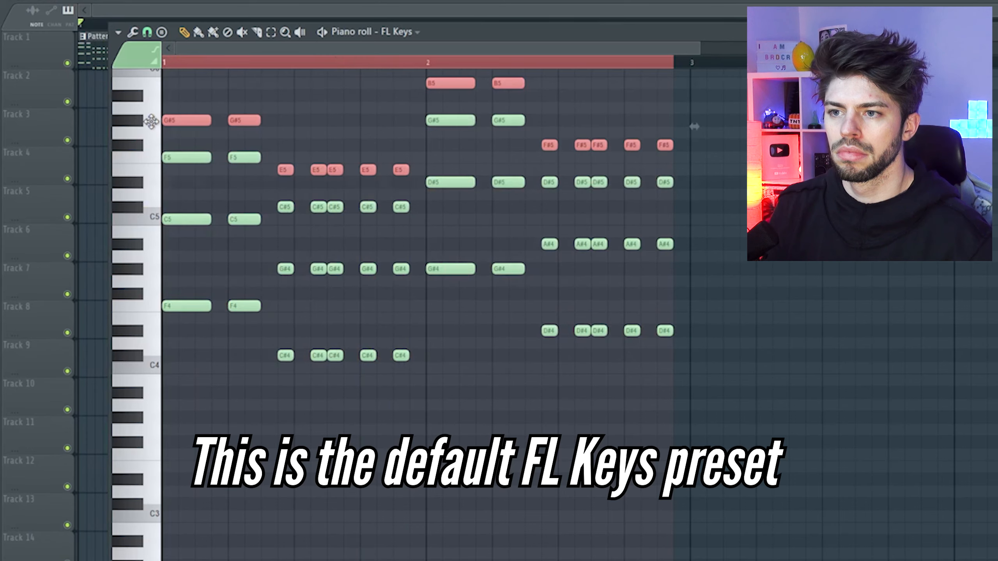
{"action": "key", "text": "space"}
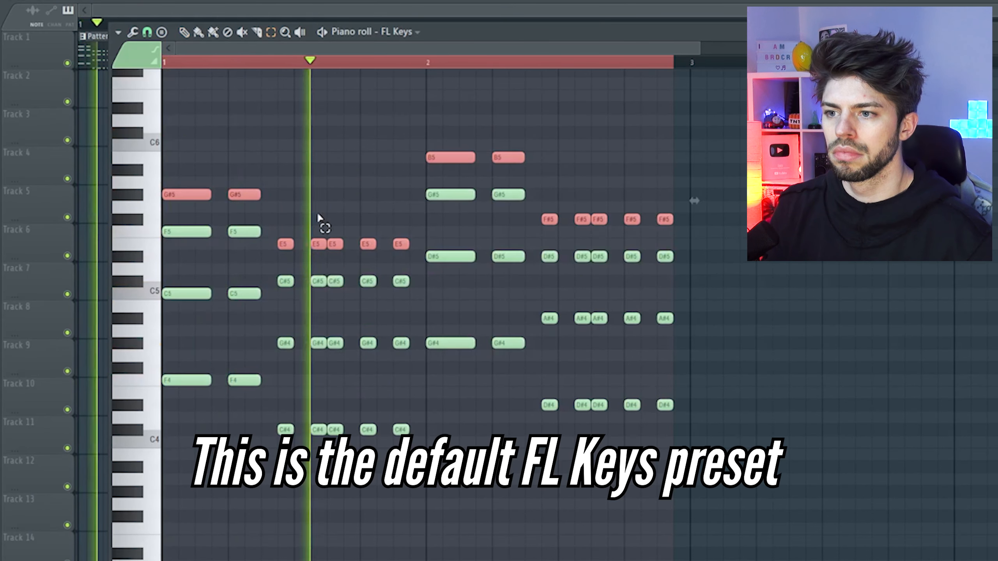
{"action": "key", "text": "space"}
{"action": "key", "text": "space"}
Raise the top notes of the second, third and fourth FL Keys chords by one semitone and close the piano roll.
{"action": "left_click_drag", "start_coordinate": [292, 225], "coordinate": [399, 248]}
{"action": "key", "text": "shift+Up"}
{"action": "left_click_drag", "start_coordinate": [419, 127], "coordinate": [596, 174]}
{"action": "key", "text": "shift+Up"}
{"action": "left_click_drag", "start_coordinate": [540, 211], "coordinate": [692, 236]}
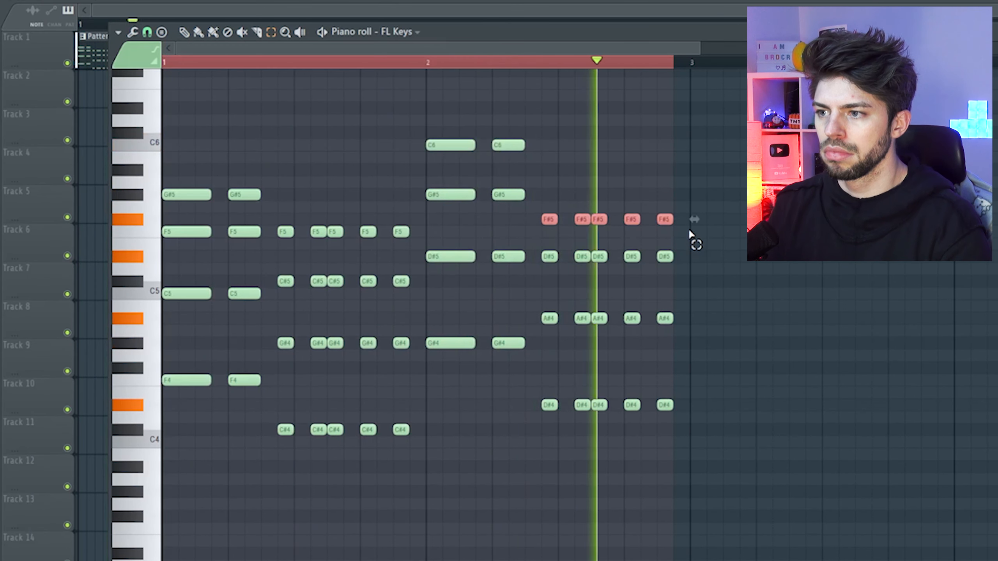
{"action": "key", "text": "shift+Up"}
{"action": "key", "text": "F7"}
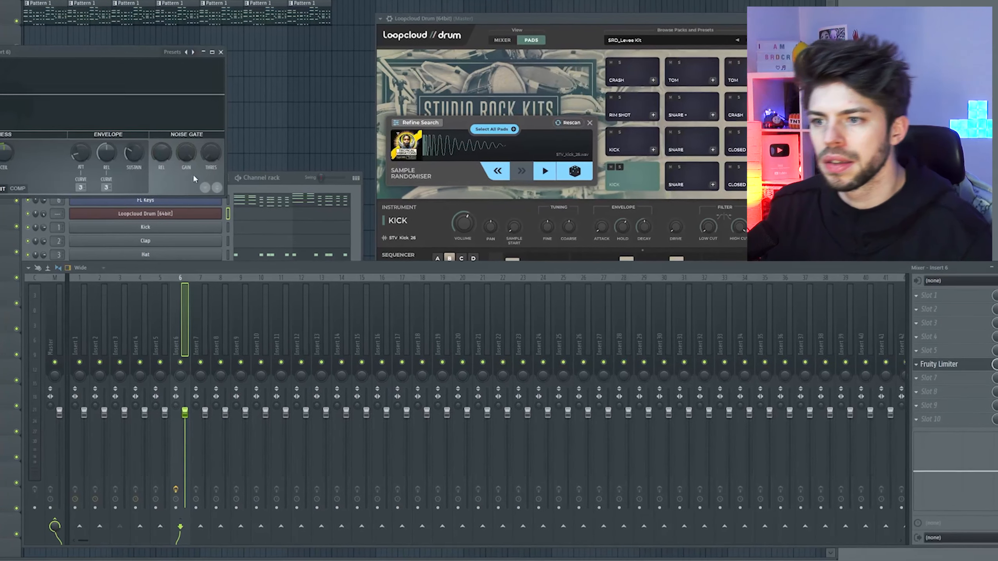
Switch the Fruity Limiter on Insert 6 to compressor mode and shorten its release during playback.
{"action": "left_click", "coordinate": [32, 191]}
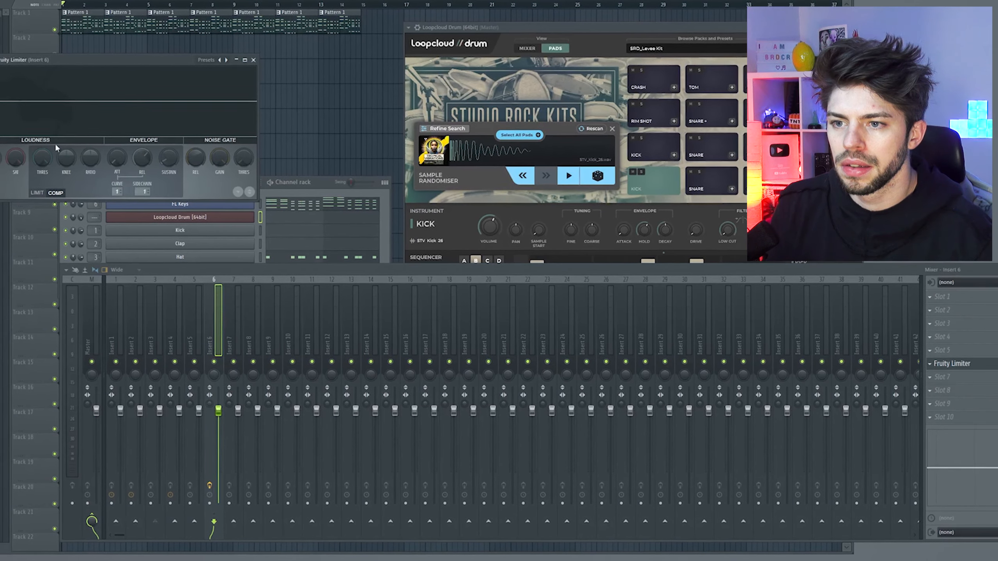
{"action": "key", "text": "space"}
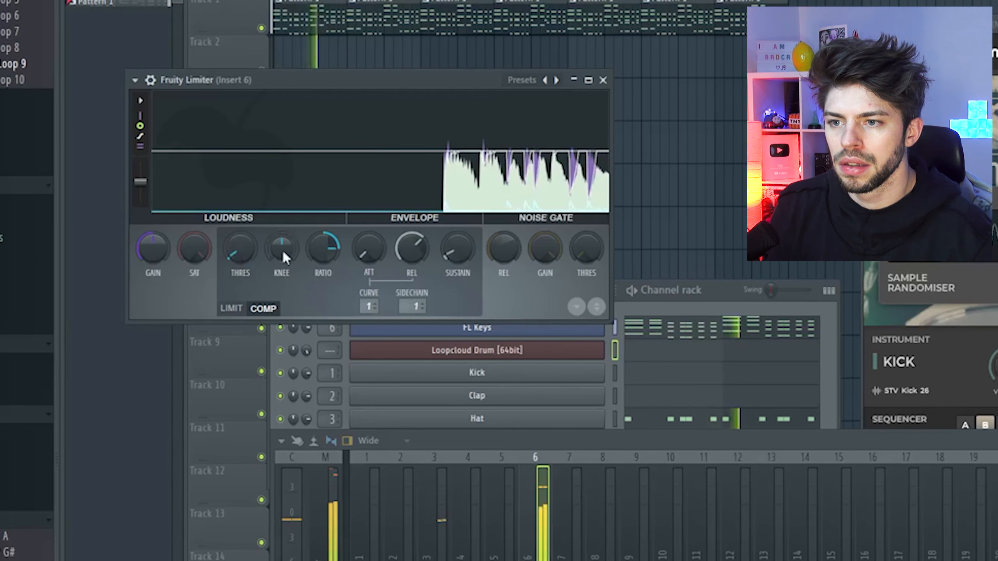
{"action": "mouse_move", "coordinate": [412, 248]}
{"action": "left_mouse_down"}
{"action": "mouse_move", "coordinate": [412, 281]}
{"action": "mouse_move", "coordinate": [412, 216]}
{"action": "mouse_move", "coordinate": [411, 248]}
{"action": "left_mouse_up"}
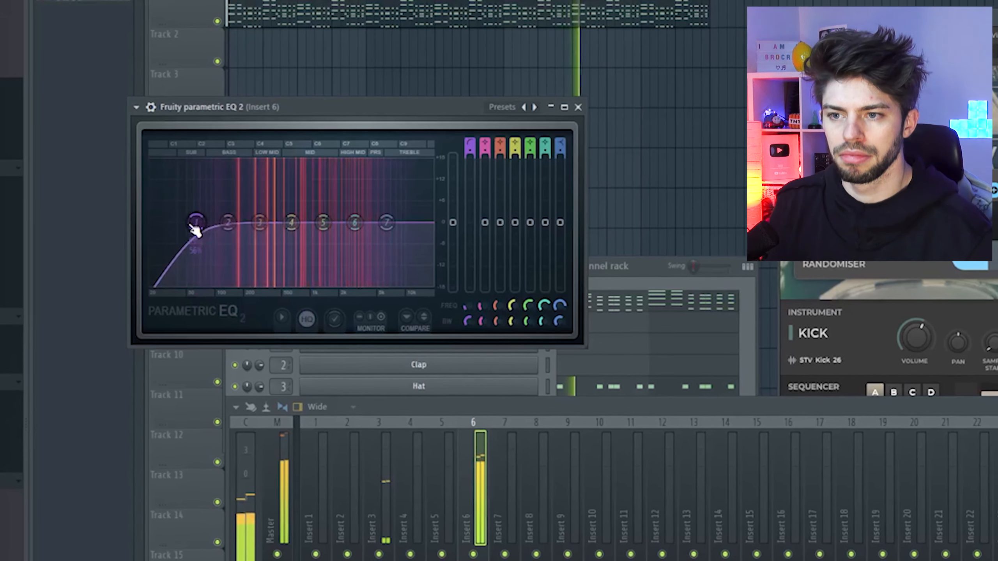
Cut the lows with band 1 of Fruity Parametric EQ 2 on Insert 6 and pull down band 6 in the high mids.
{"action": "left_click_drag", "start_coordinate": [195, 230], "coordinate": [277, 229]}
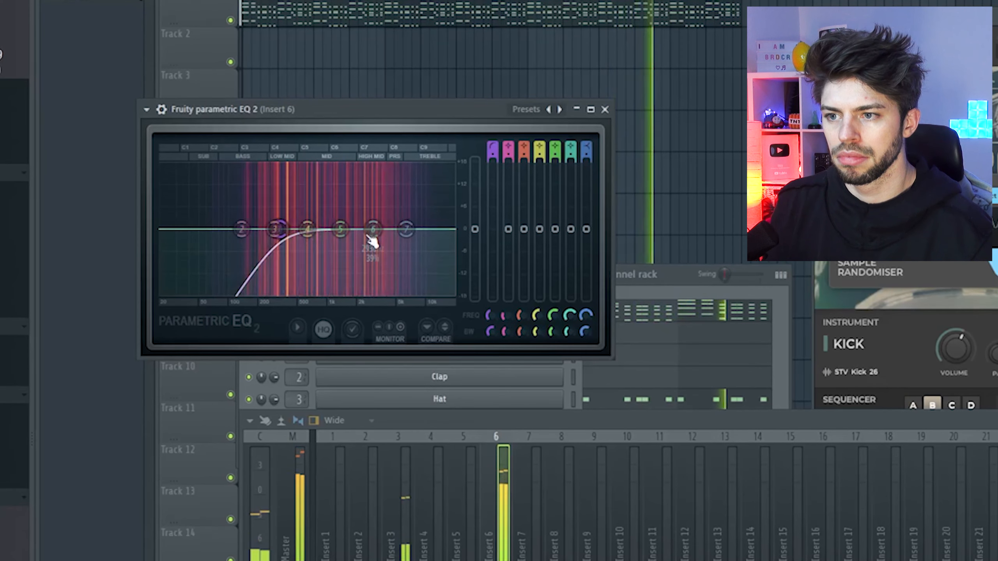
{"action": "left_click_drag", "start_coordinate": [371, 229], "coordinate": [393, 260]}
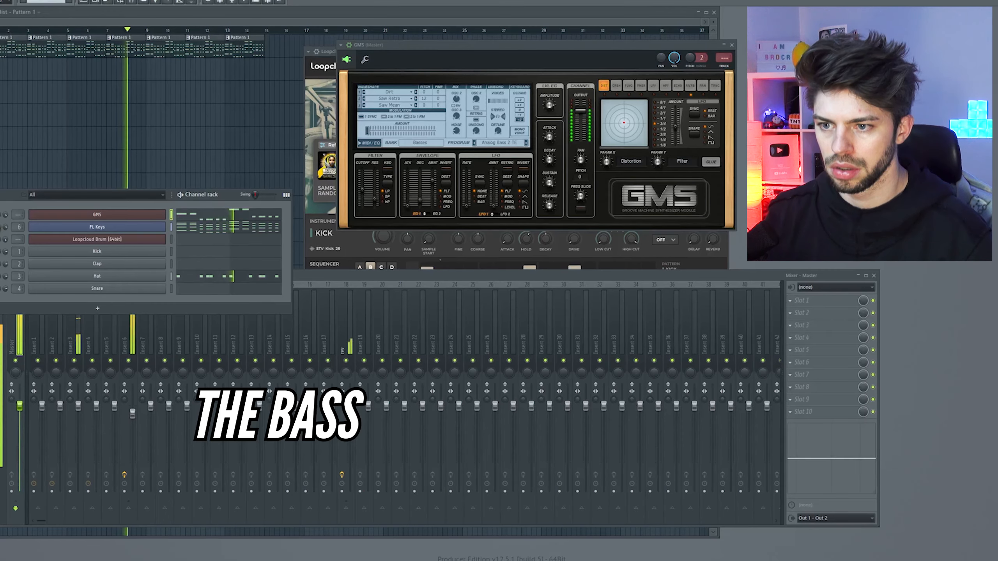
Write a two-bar lead melody for the Childs Play FG channel in the piano roll, ending on A#6.
{"action": "scroll", "coordinate": [19, 214], "scroll_direction": "up", "scroll_amount": 5}
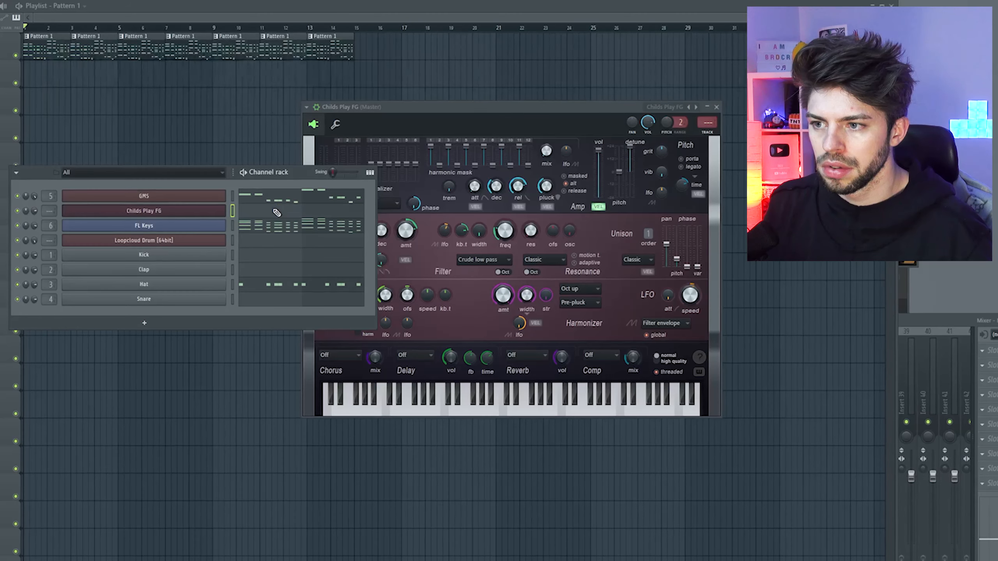
{"action": "left_click", "coordinate": [277, 212]}
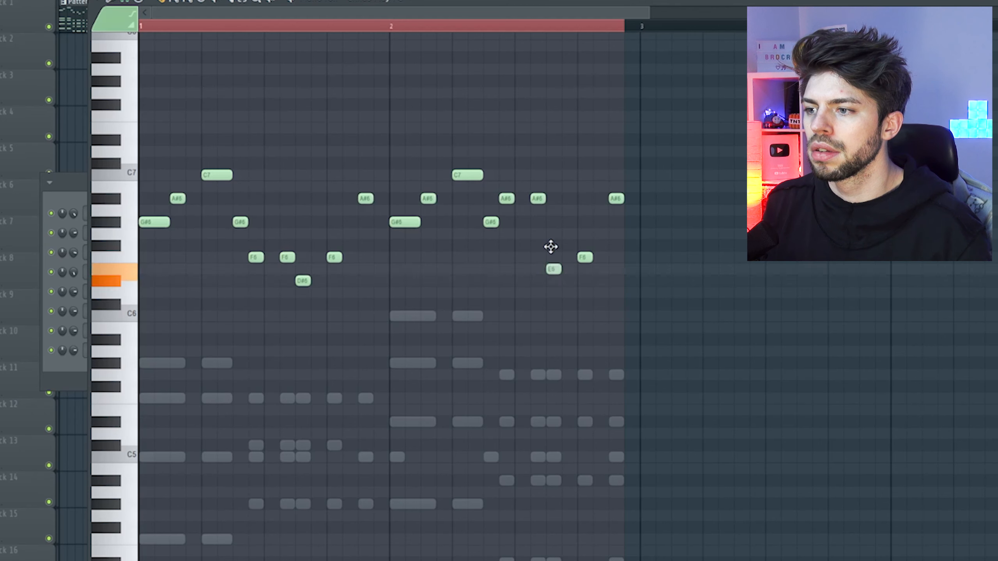
{"action": "left_click", "coordinate": [611, 204]}
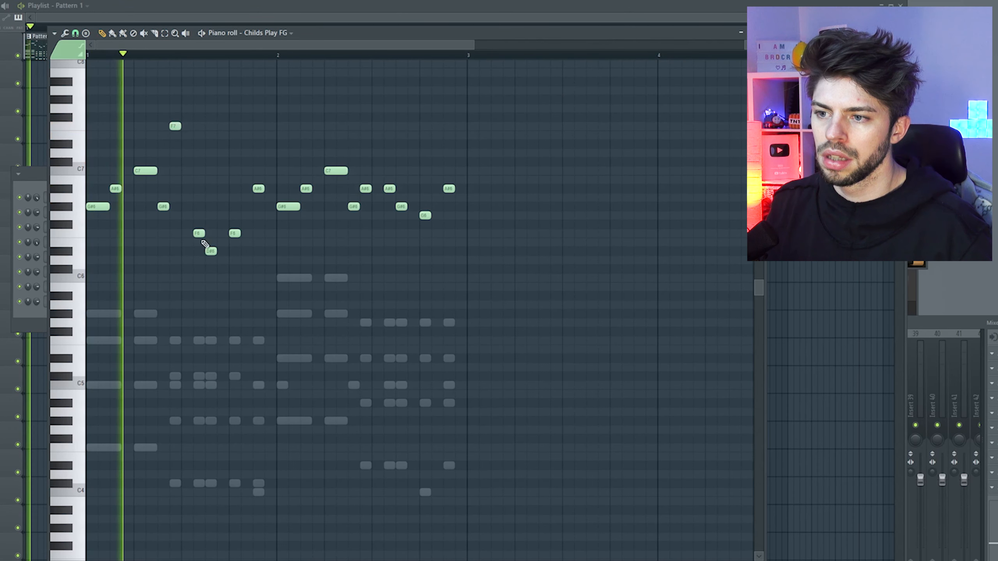
Move the later notes in the lead's first bar into a descending run from F7 through D#7 and C#7.
{"action": "left_click_drag", "start_coordinate": [199, 233], "coordinate": [195, 128]}
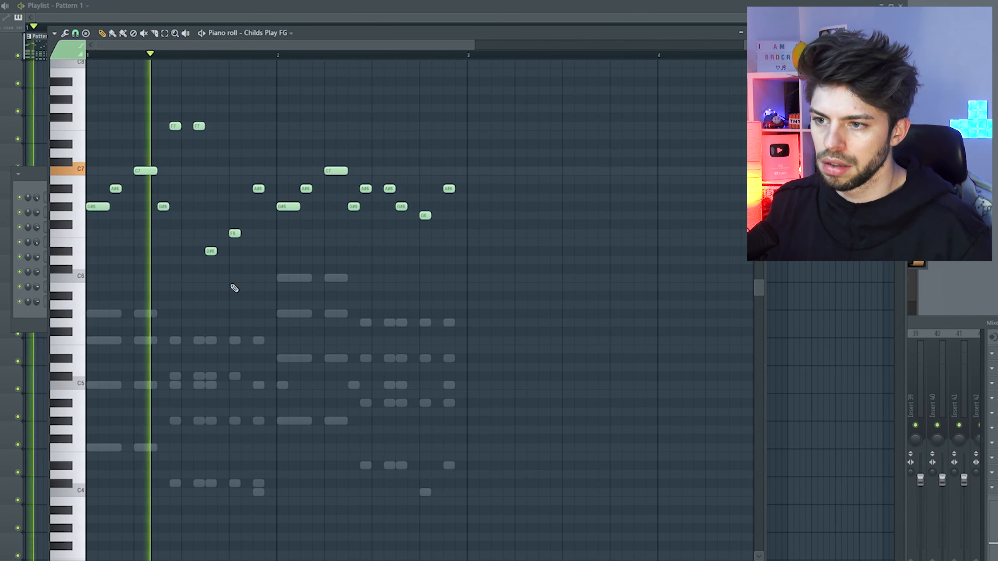
{"action": "left_click_drag", "start_coordinate": [211, 251], "coordinate": [211, 177]}
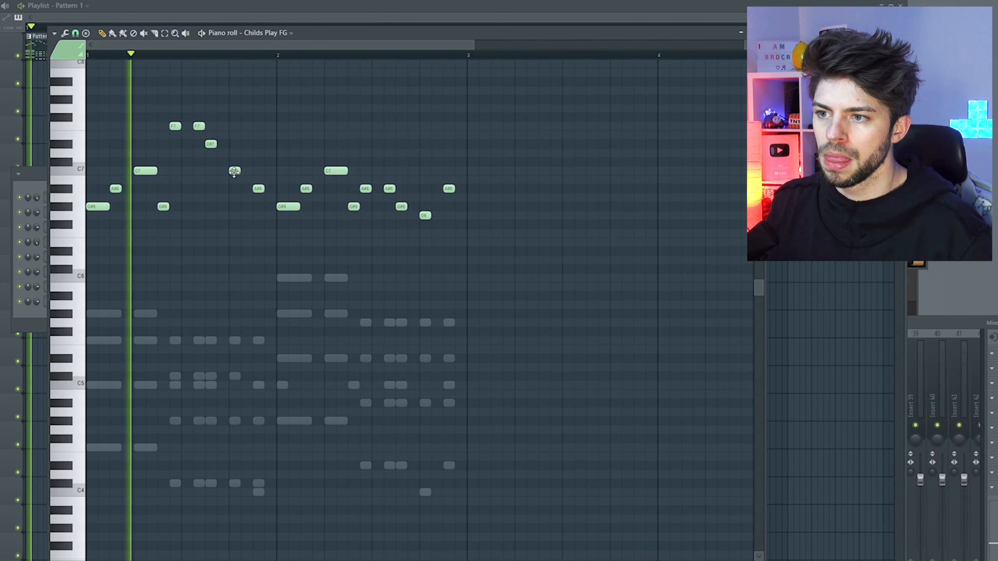
{"action": "left_click_drag", "start_coordinate": [234, 170], "coordinate": [260, 179]}
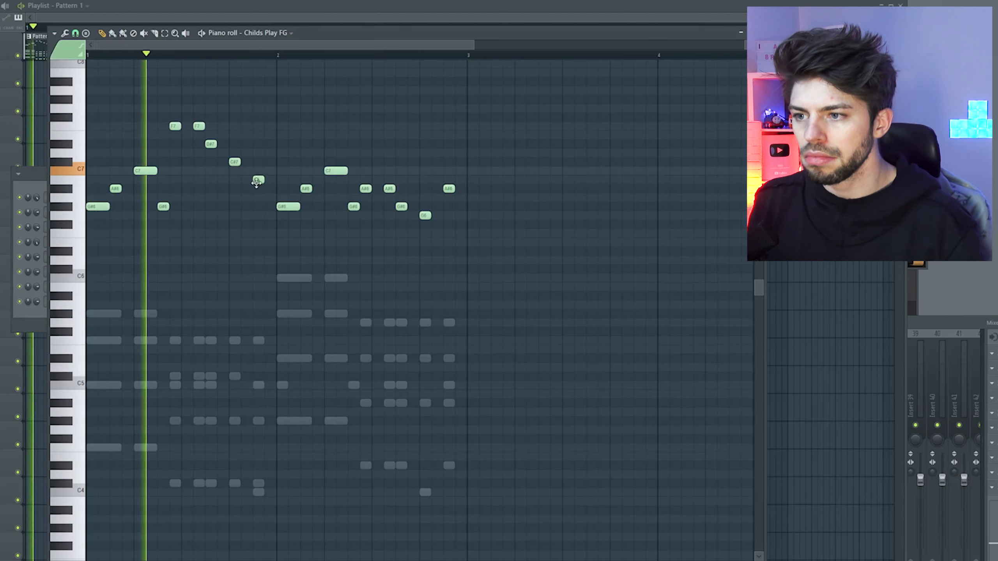
{"action": "key", "text": "Escape"}
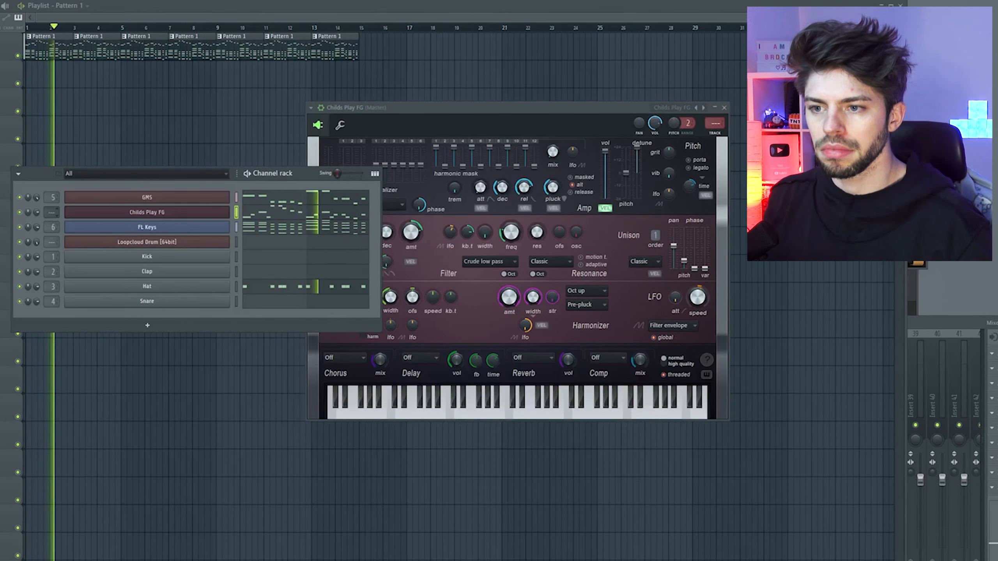
Route the Childs Play FG channel to mixer track 9 and compress the lead with Fruity Limiter.
{"action": "left_click_drag", "start_coordinate": [51, 217], "coordinate": [51, 199]}
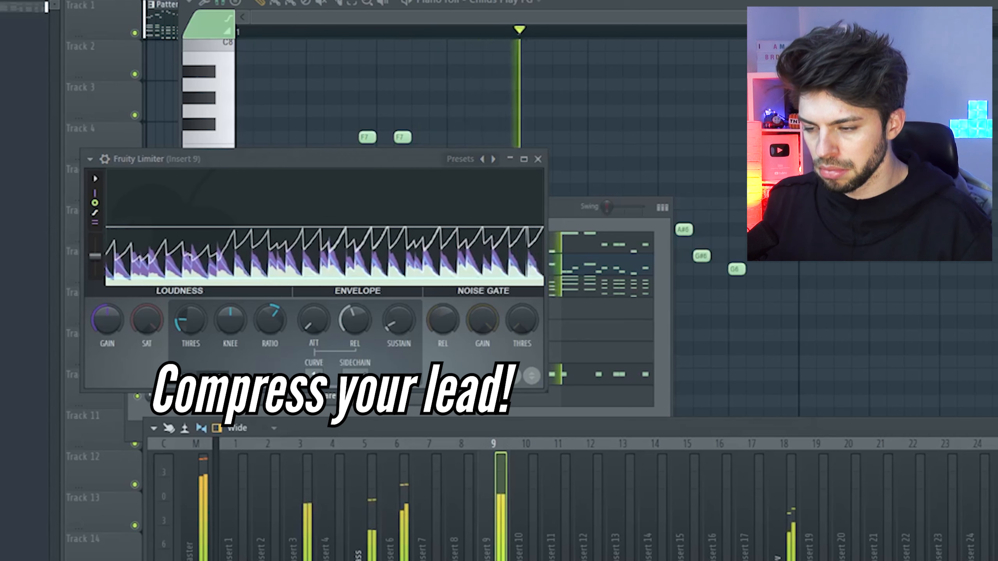
{"action": "left_click", "coordinate": [539, 160]}
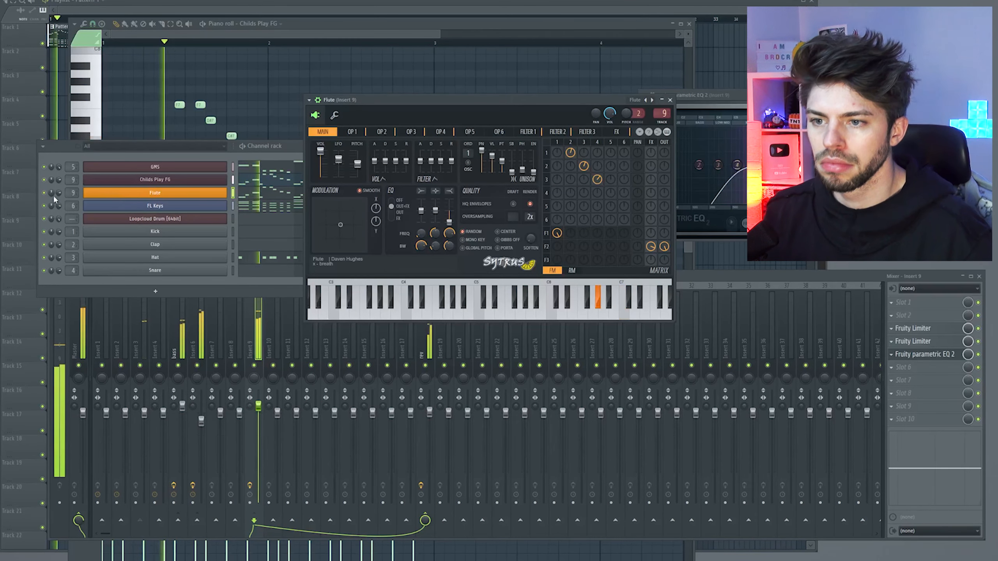
Adjust the Childs Play FG #2 channel and link the selected Flute and Pathetic pad channels to mixer tracks.
{"action": "left_click", "coordinate": [56, 192]}
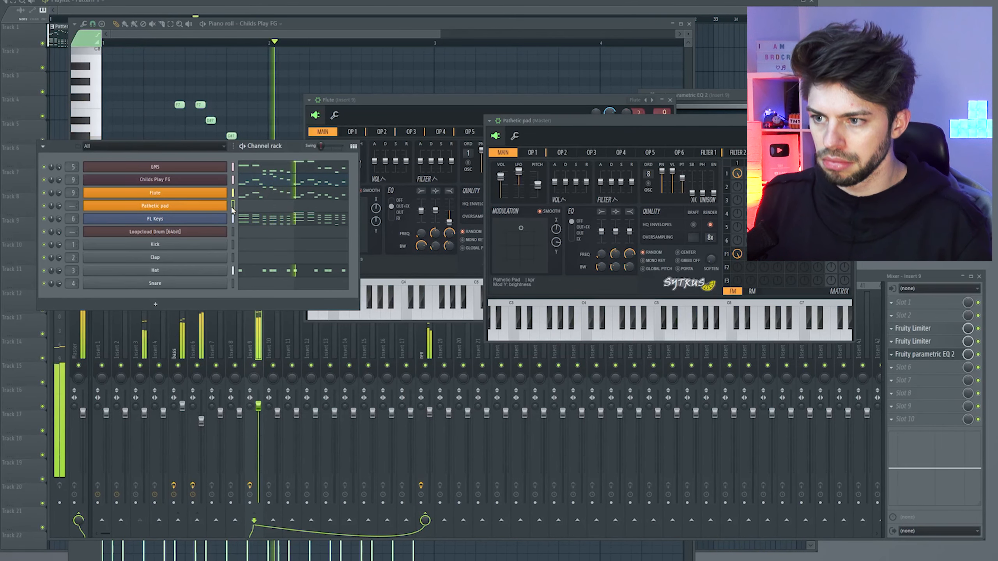
{"action": "key", "text": "ctrl+l"}
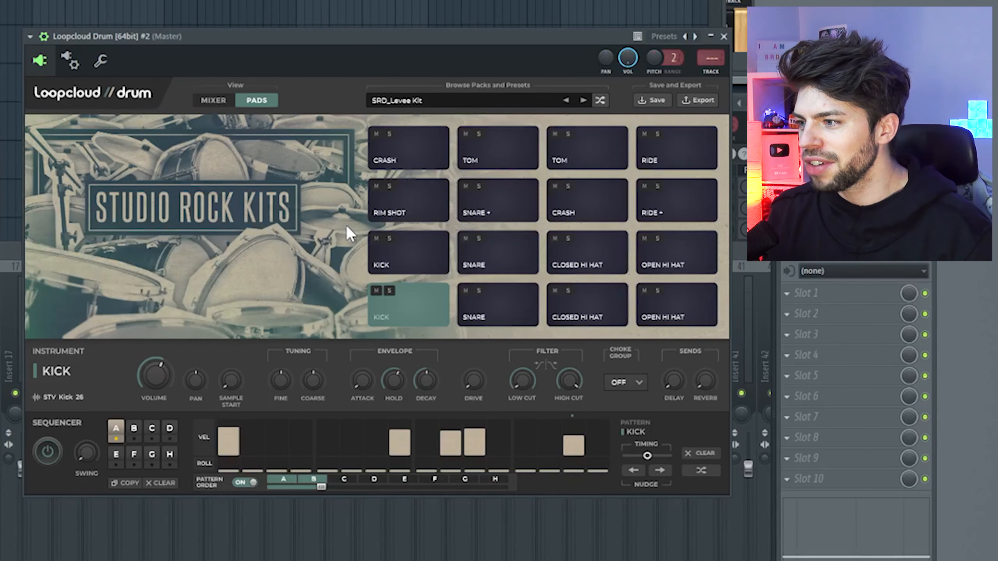
Load the RDXP_Kicks & Snares preset in the second Loopcloud Drum instance.
{"action": "left_click", "coordinate": [583, 101]}
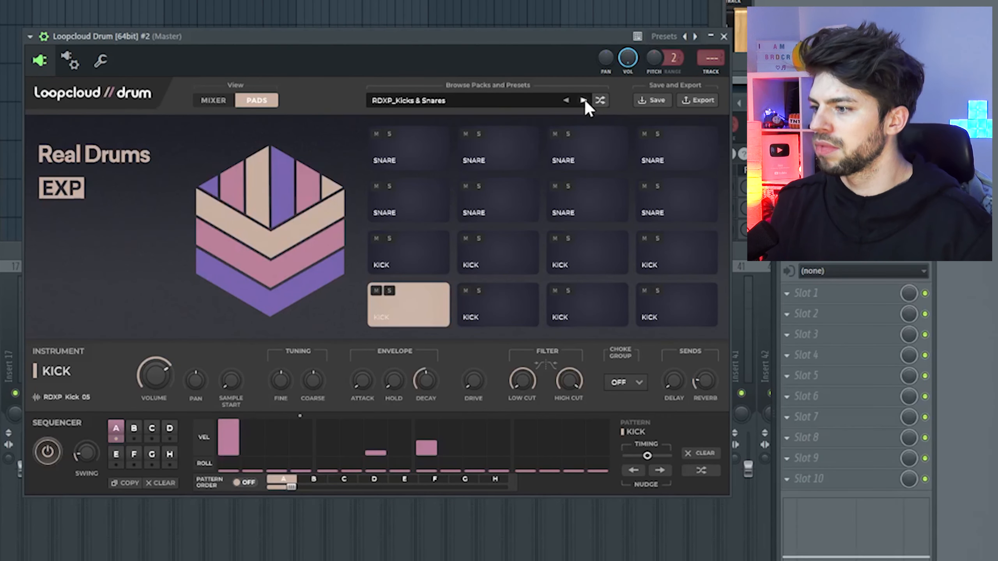
Audition kick pads in the RDXP_Kicks & Snares kit.
{"action": "double_click", "coordinate": [417, 307]}
{"action": "left_click", "coordinate": [529, 317]}
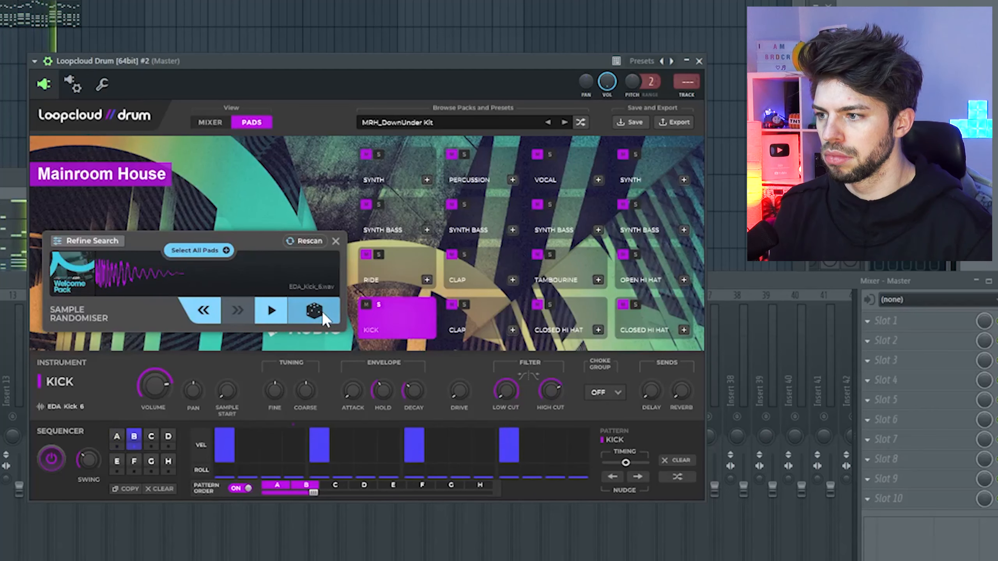
Randomise the MRH_DownUnder Kit's Kick pad sample to HTH_Kick_14 and adjust its high cut filter.
{"action": "left_click", "coordinate": [315, 310]}
{"action": "left_click", "coordinate": [314, 310]}
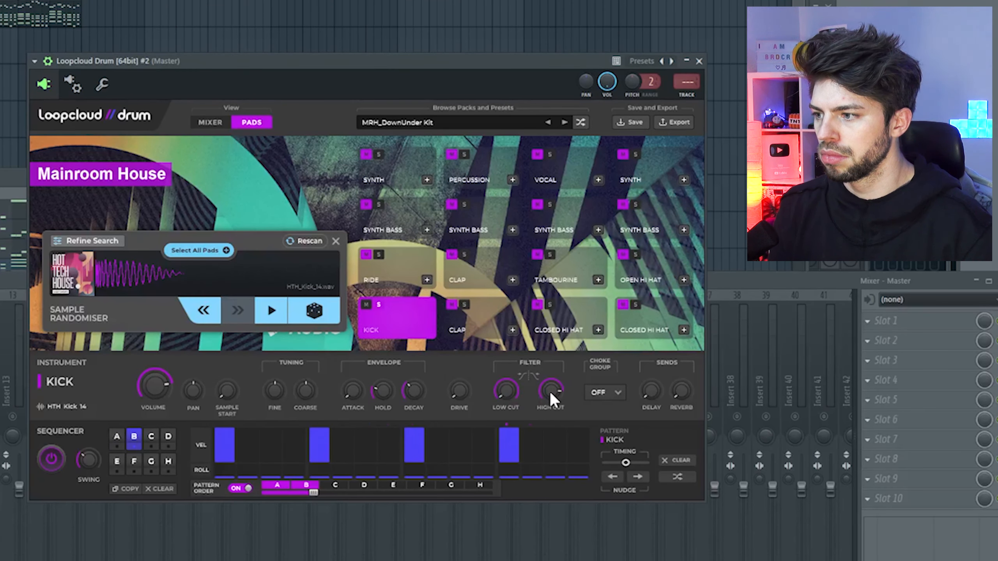
{"action": "left_click_drag", "start_coordinate": [550, 390], "coordinate": [550, 382]}
Unsolo mixer track 18 and the Kick pad so the full arrangement and kit play together.
{"action": "key", "text": "F9"}
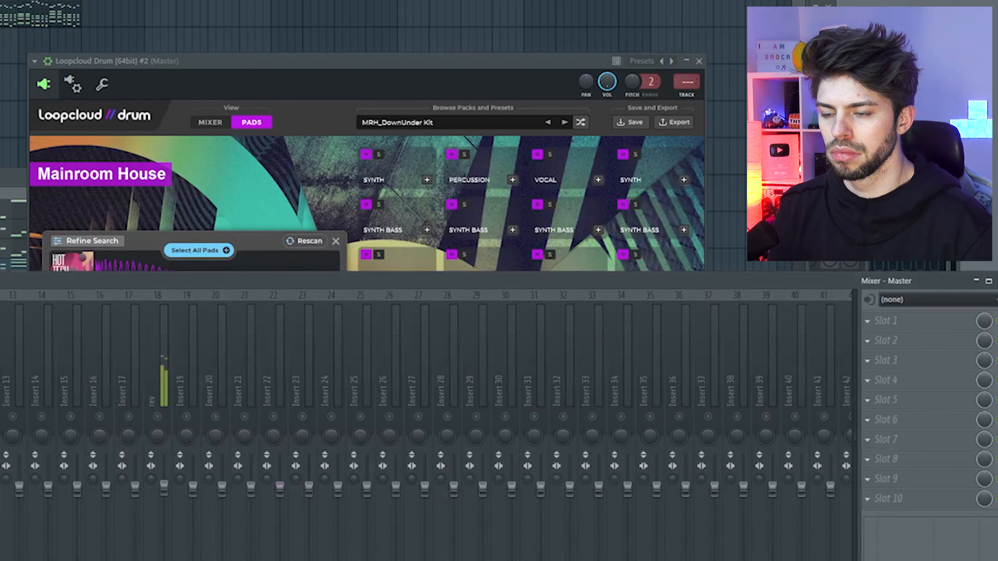
{"action": "right_click", "coordinate": [157, 416]}
{"action": "left_click_drag", "start_coordinate": [287, 67], "coordinate": [349, 5]}
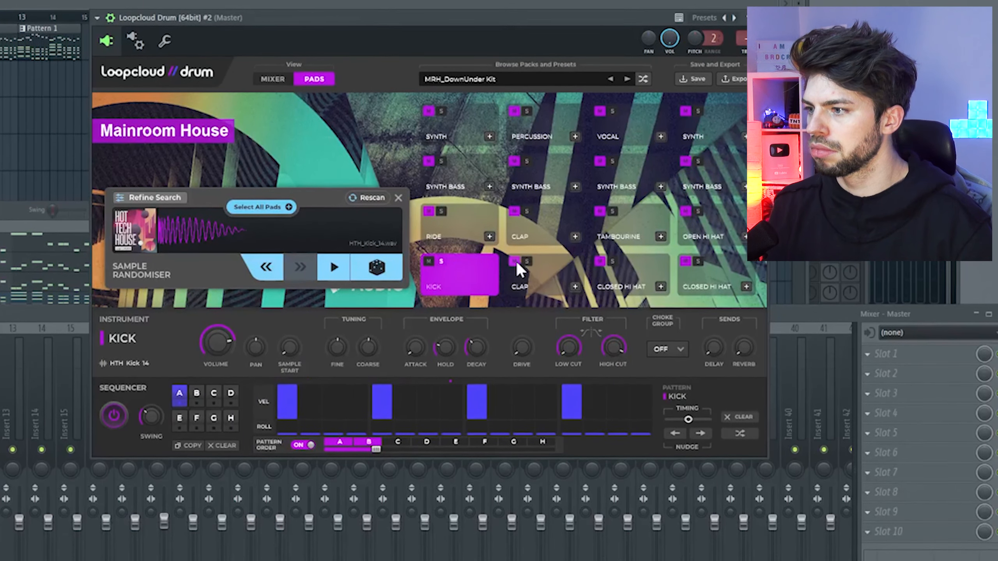
{"action": "left_click", "coordinate": [442, 257]}
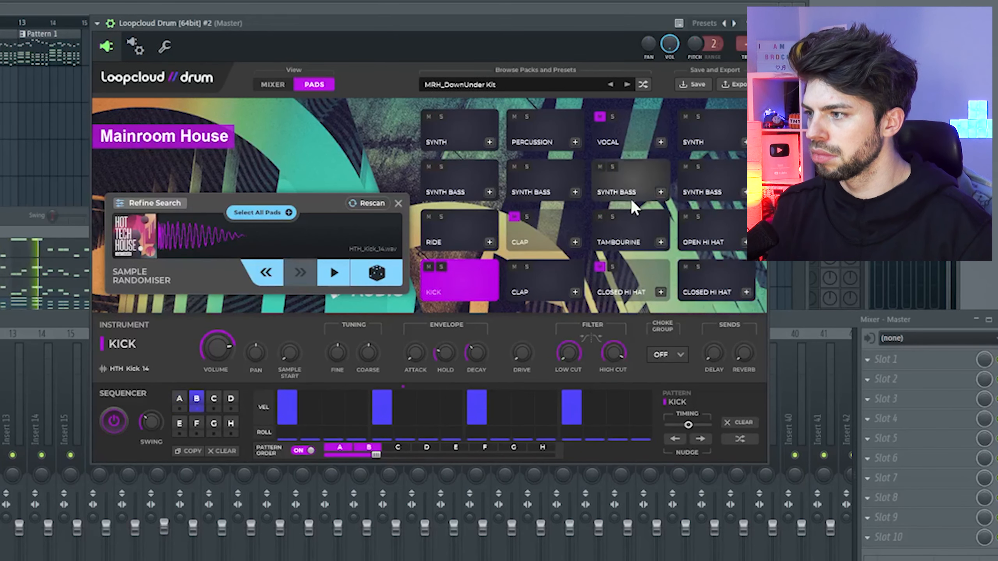
Randomise the bottom-row Clap pad's sample to EDA_Clap_6 and lower the pad's volume.
{"action": "left_click", "coordinate": [375, 267]}
{"action": "left_click", "coordinate": [380, 269]}
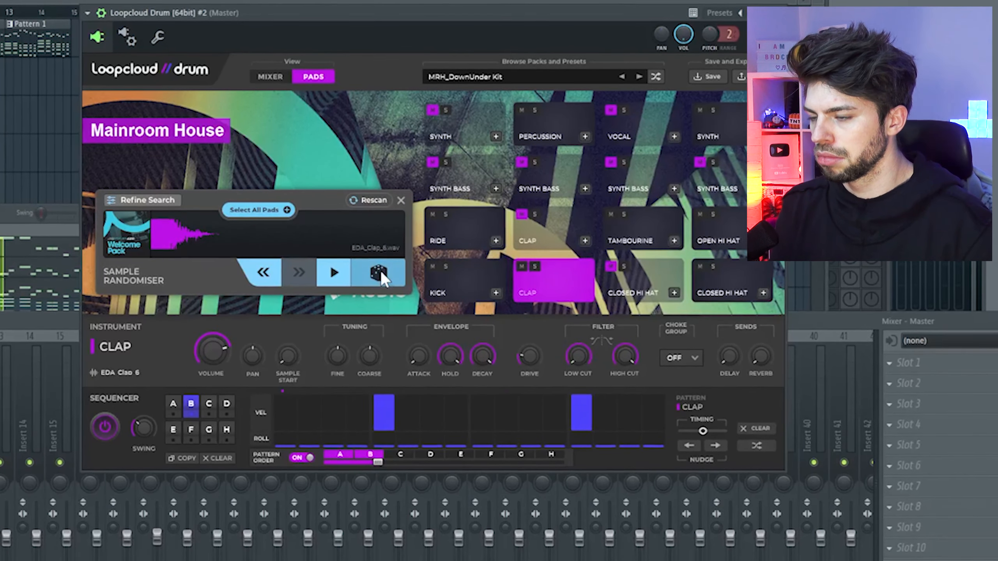
{"action": "left_click_drag", "start_coordinate": [221, 353], "coordinate": [214, 361]}
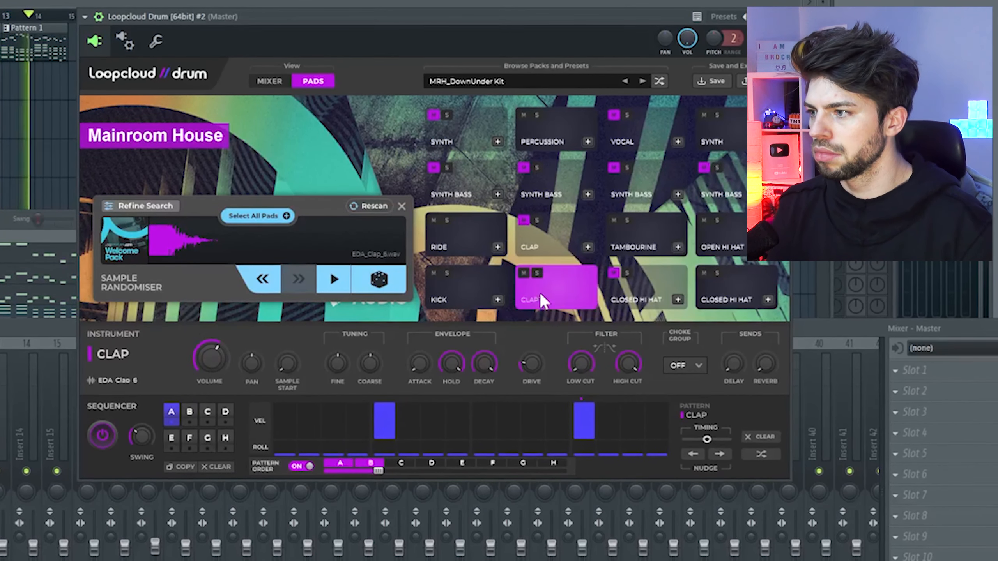
Add a full-velocity hit on step 5 of the upper Clap pad's sequence.
{"action": "left_click", "coordinate": [565, 243]}
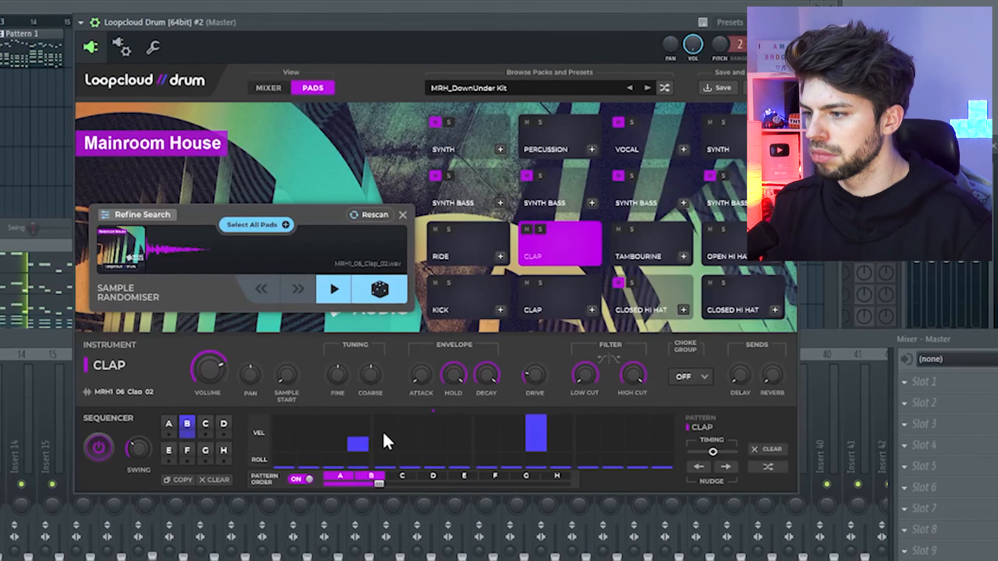
{"action": "left_click_drag", "start_coordinate": [386, 436], "coordinate": [394, 416]}
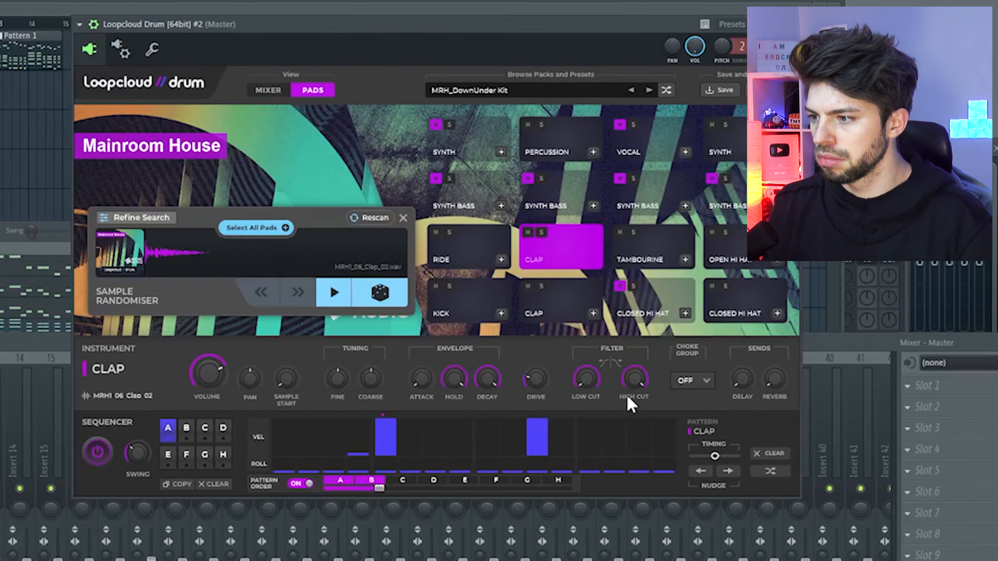